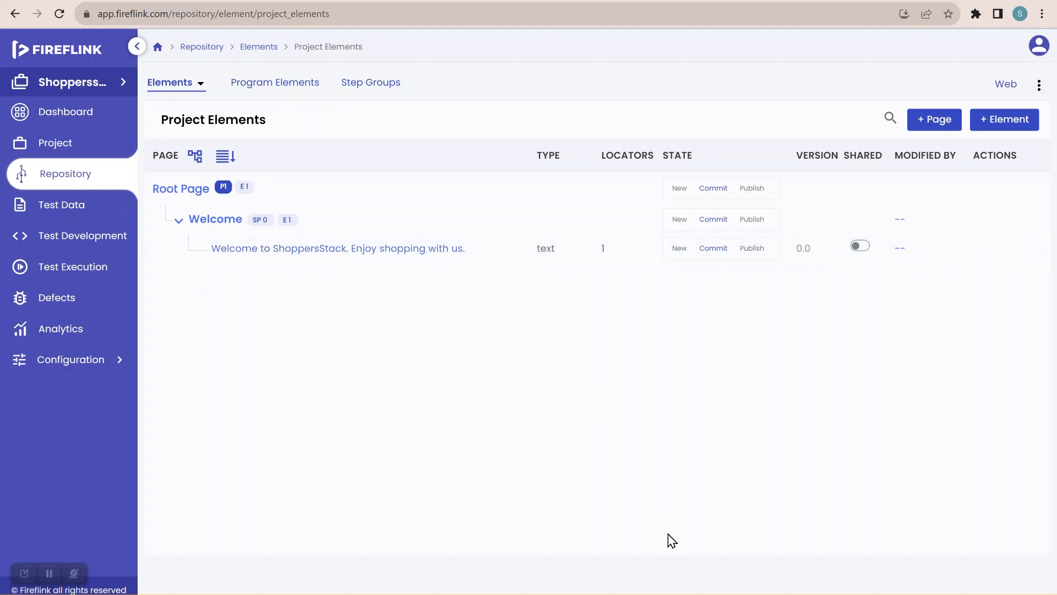
Bring up the FireFlink control panel and open the Locator Finder showing Google
{"action": "mouse_move", "coordinate": [696, 591]}
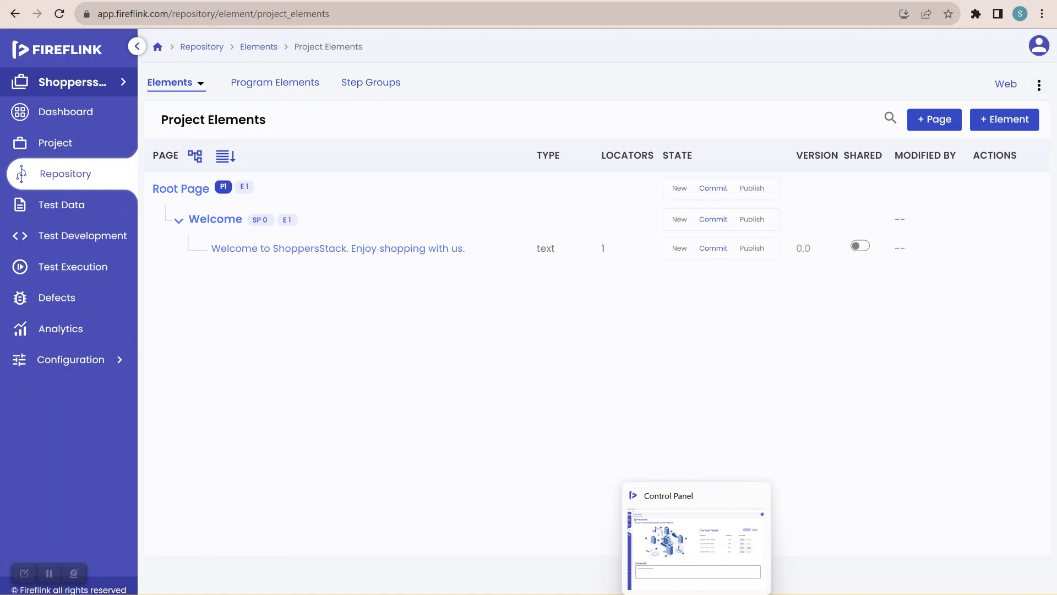
{"action": "left_click", "coordinate": [696, 592]}
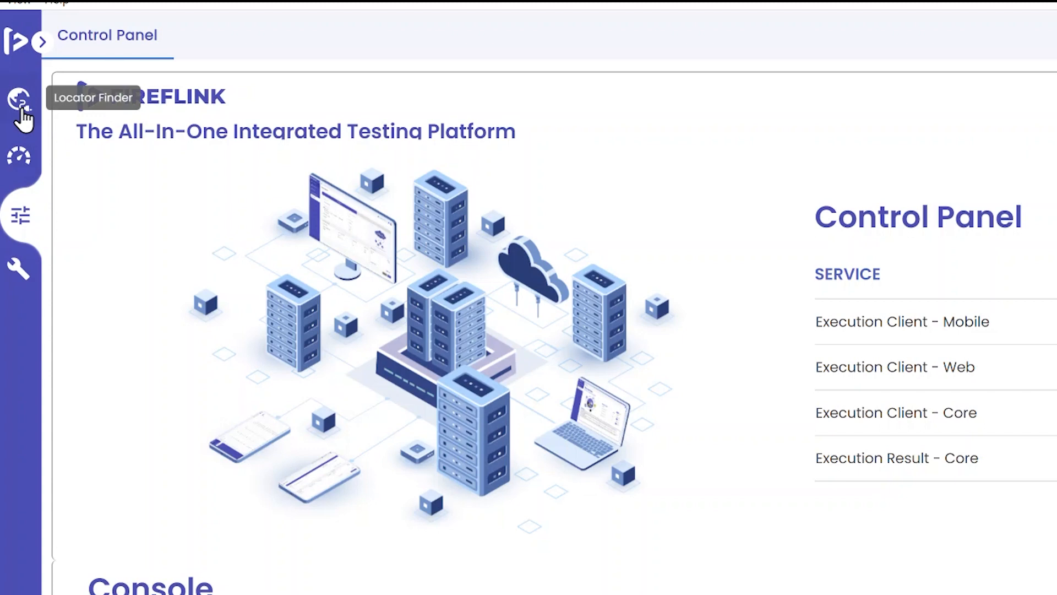
{"action": "left_click", "coordinate": [21, 107]}
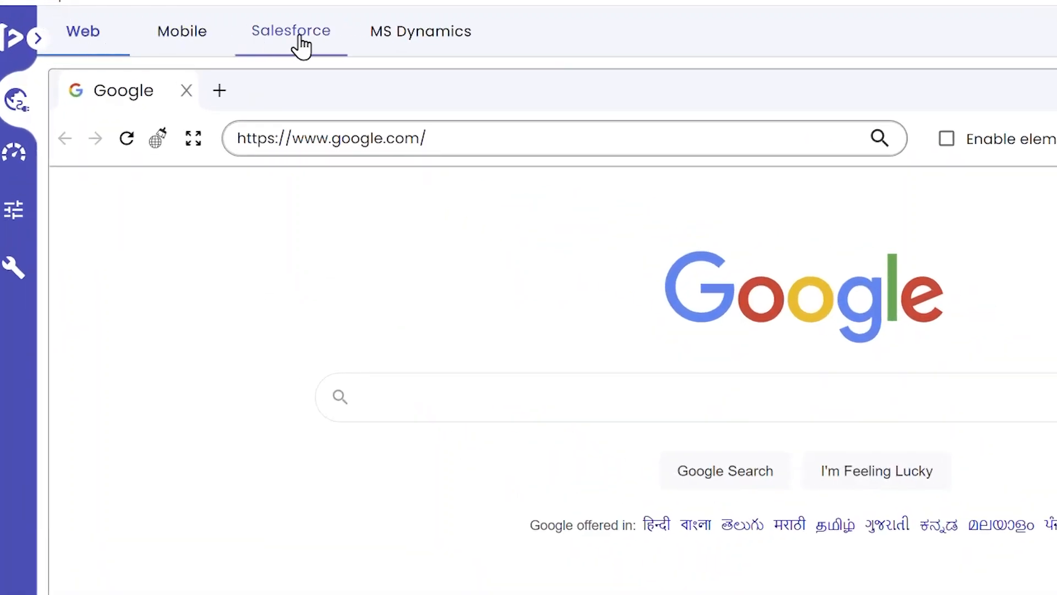
Look through the Mobile, Salesforce and MS Dynamics recorders, then return to Web
{"action": "left_click", "coordinate": [183, 33]}
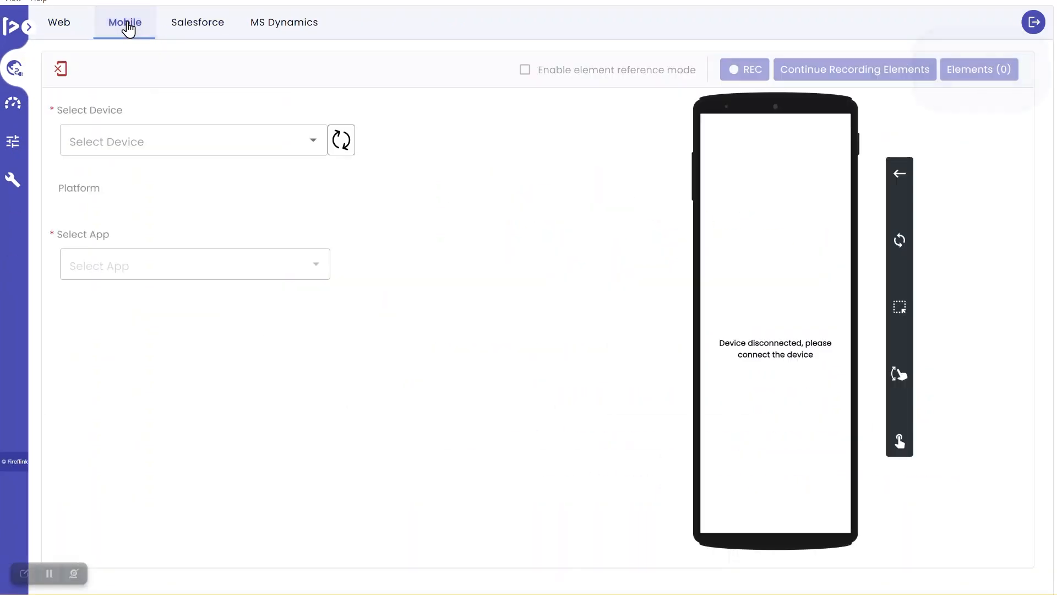
{"action": "left_click", "coordinate": [208, 34]}
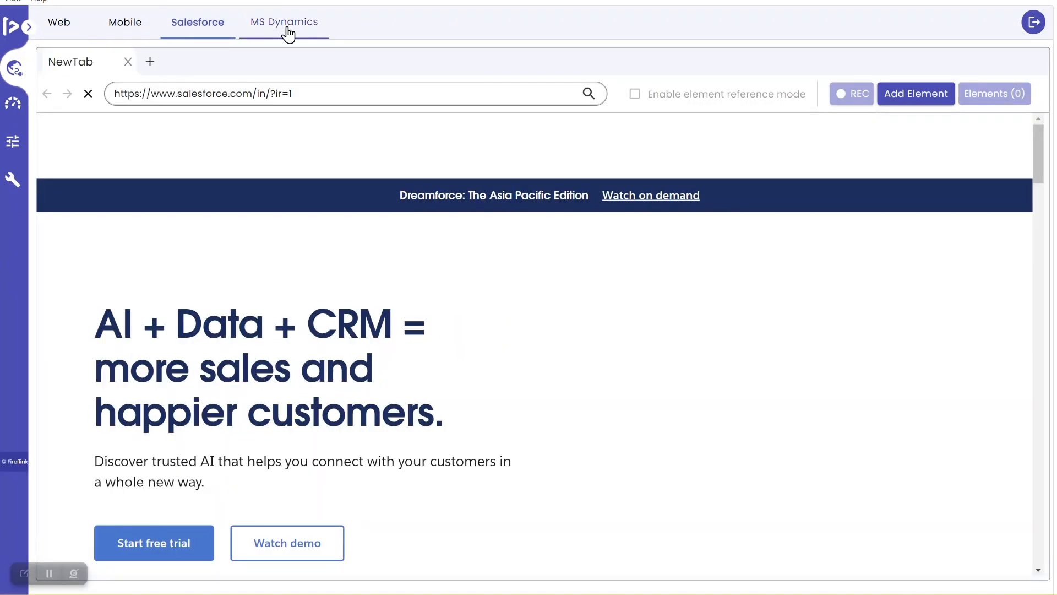
{"action": "left_click", "coordinate": [288, 34]}
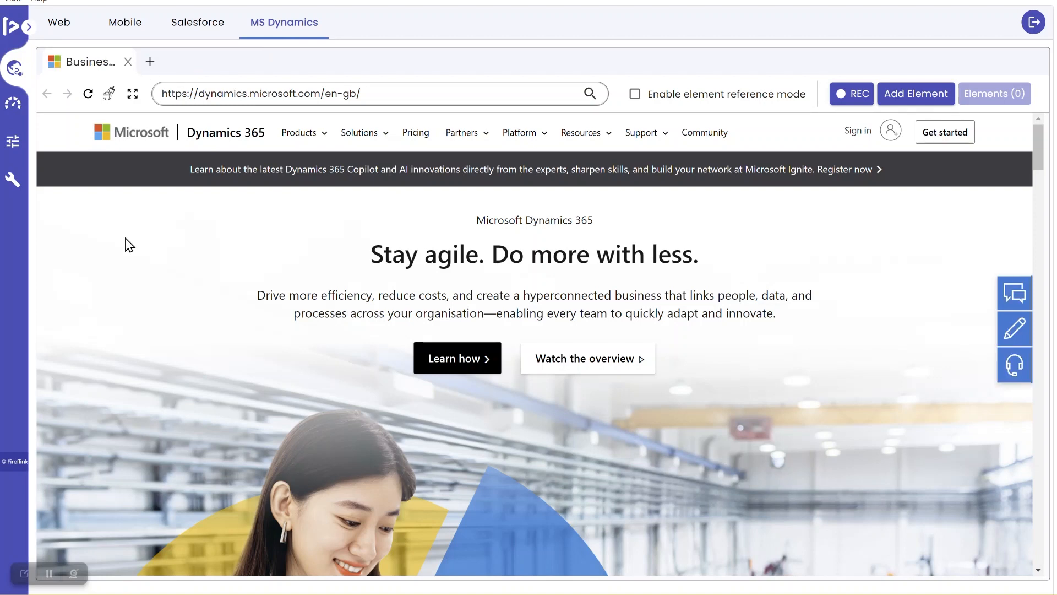
{"action": "left_click", "coordinate": [66, 32]}
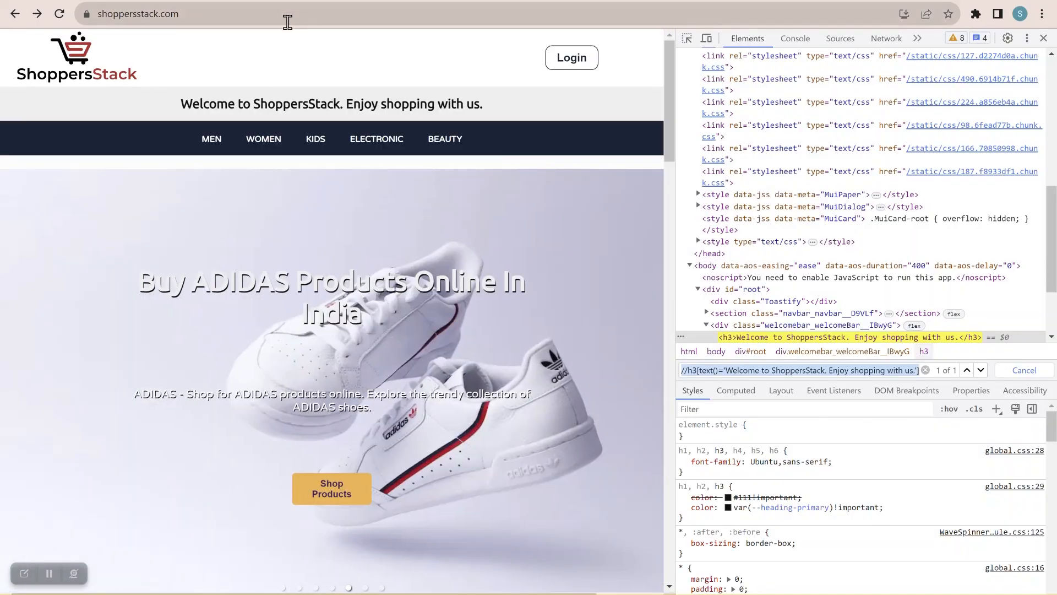
Copy the ShoppersStack URL from Chrome and select the recorder's Google address for replacement
{"action": "left_click", "coordinate": [287, 22]}
{"action": "key", "text": "ctrl+c"}
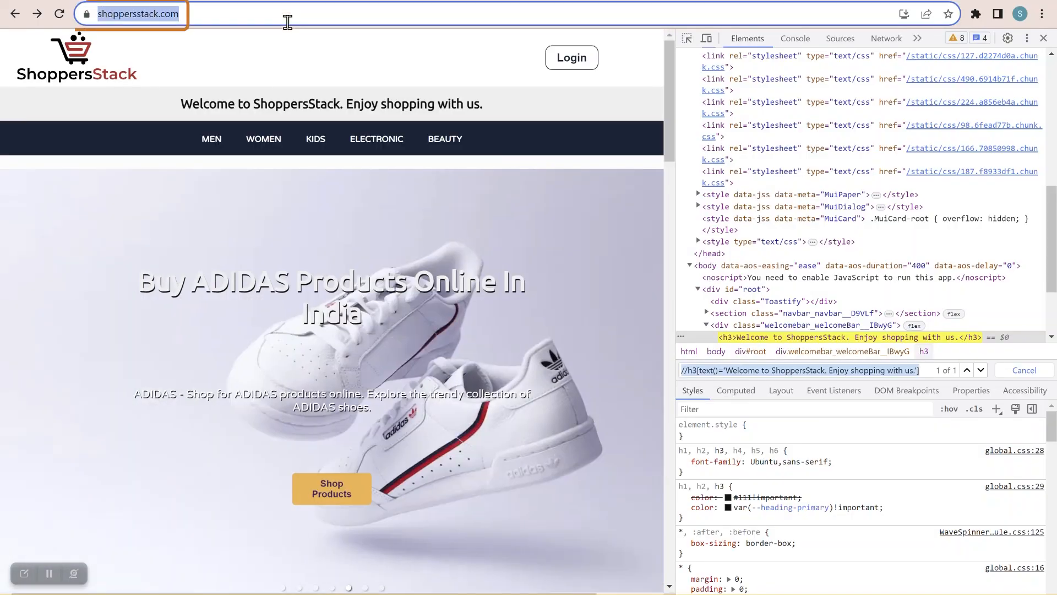
{"action": "key", "text": "alt+Tab"}
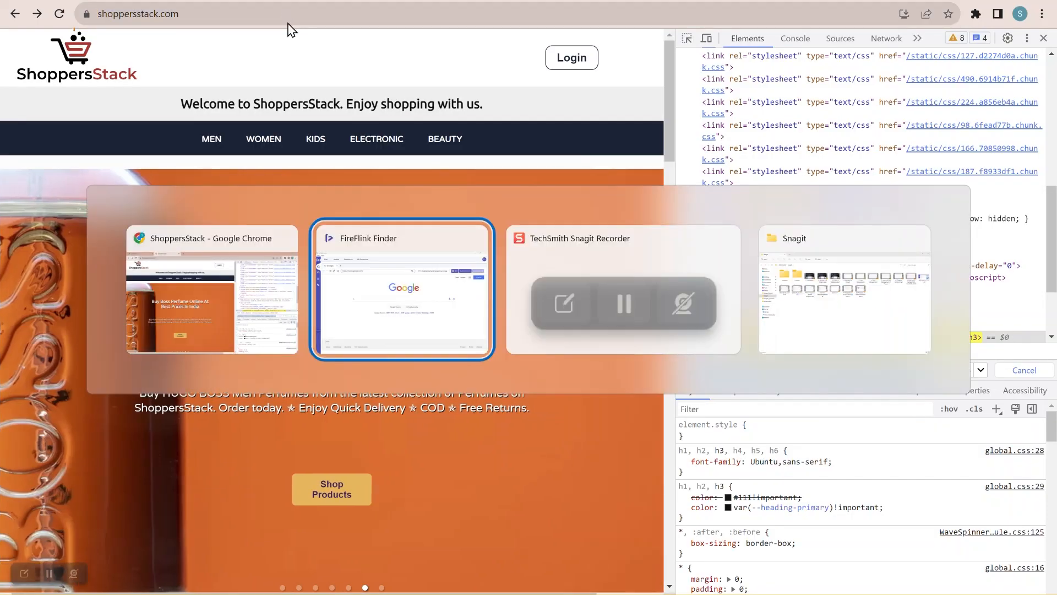
{"action": "left_click", "coordinate": [311, 98]}
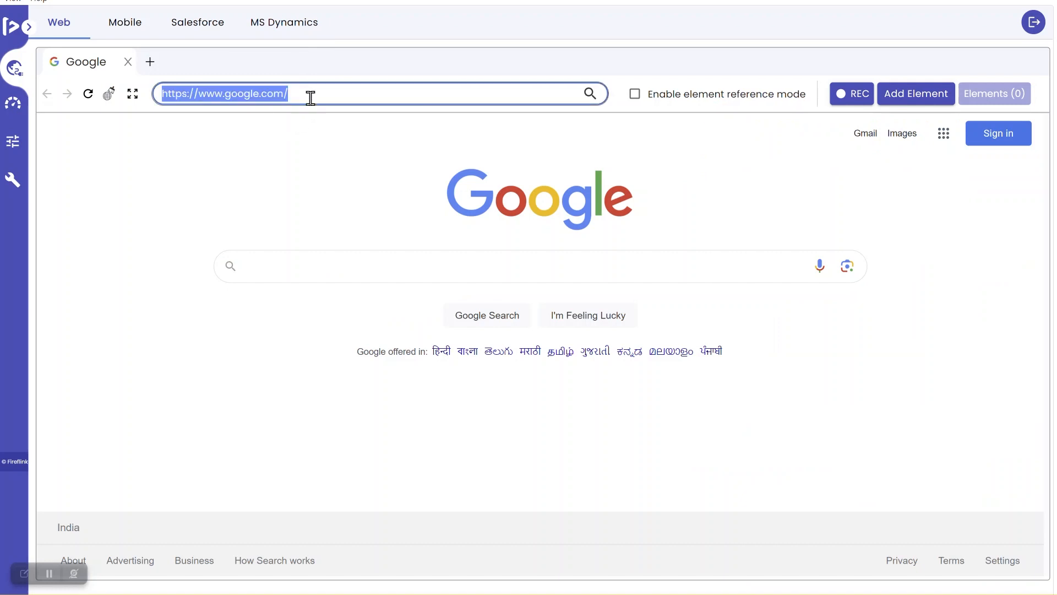
{"action": "key", "text": "ctrl+v"}
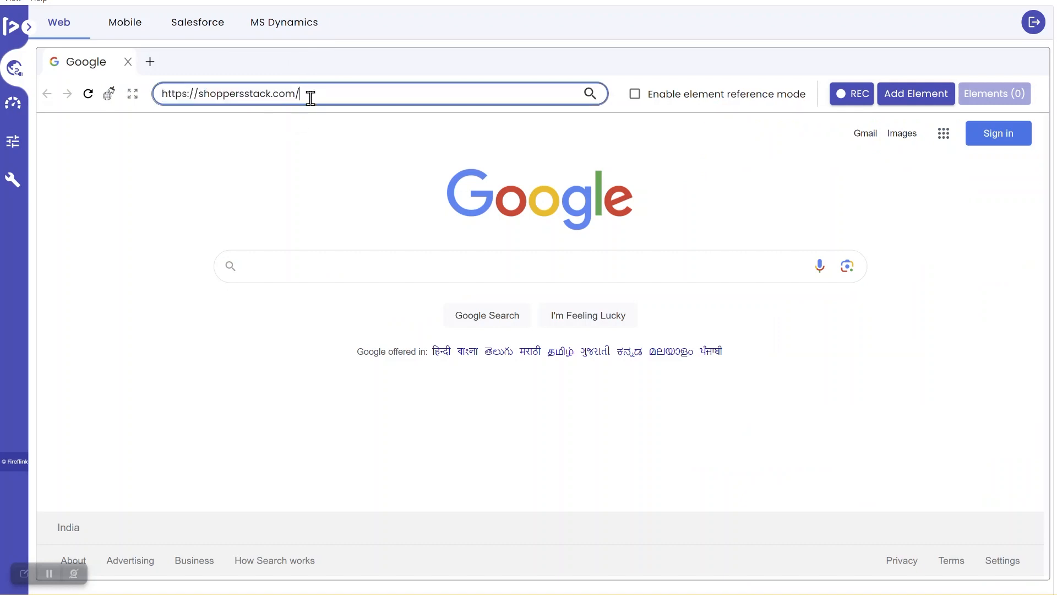
{"action": "left_click", "coordinate": [590, 99]}
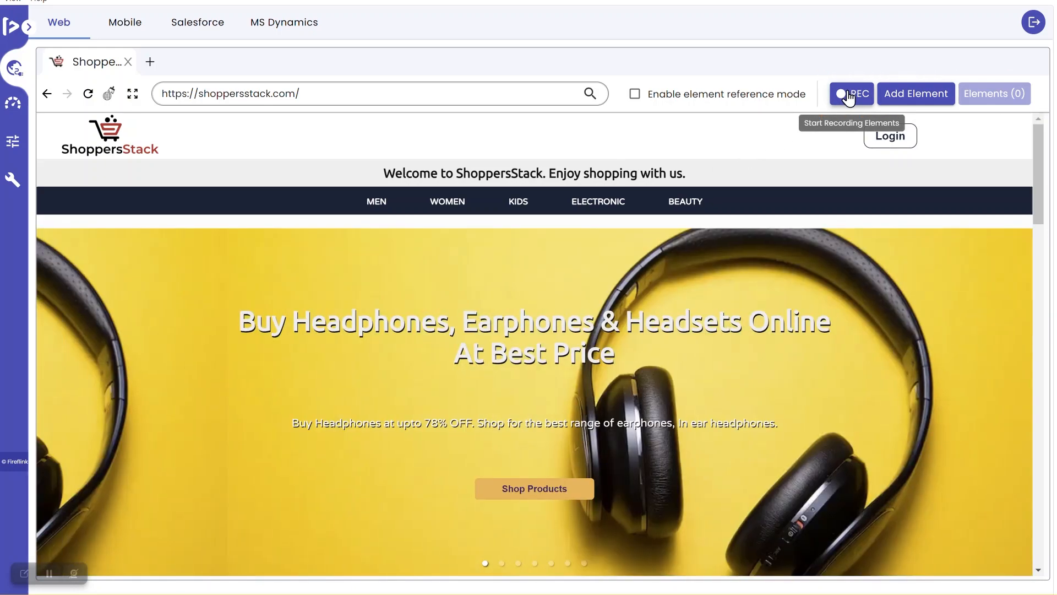
{"action": "left_click", "coordinate": [848, 98]}
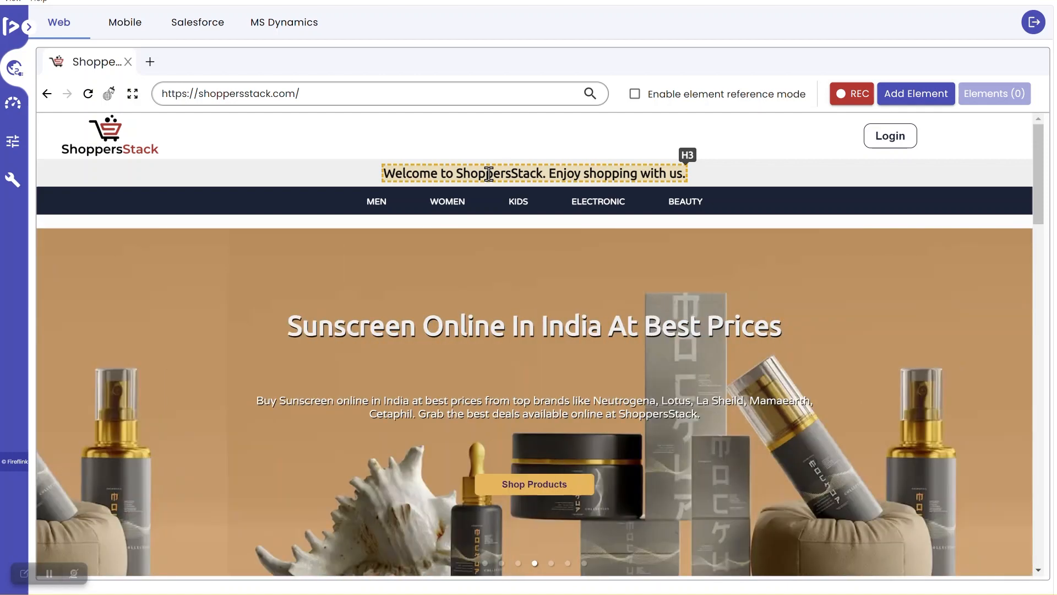
Record the welcome heading and Login button, stop recording, and go to the Shopper Login page
{"action": "left_click", "coordinate": [489, 174]}
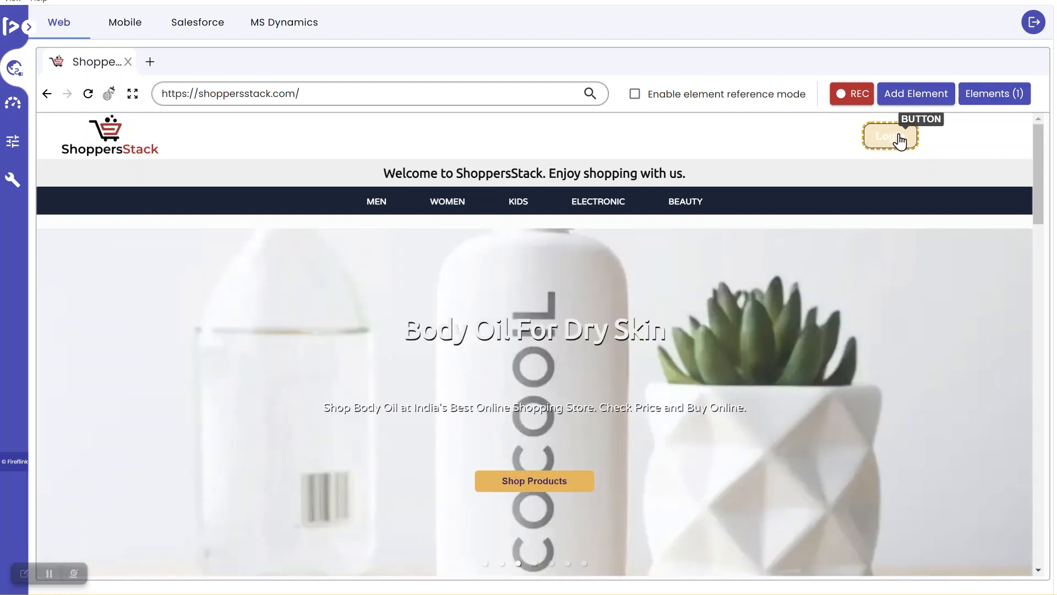
{"action": "left_click", "coordinate": [900, 141]}
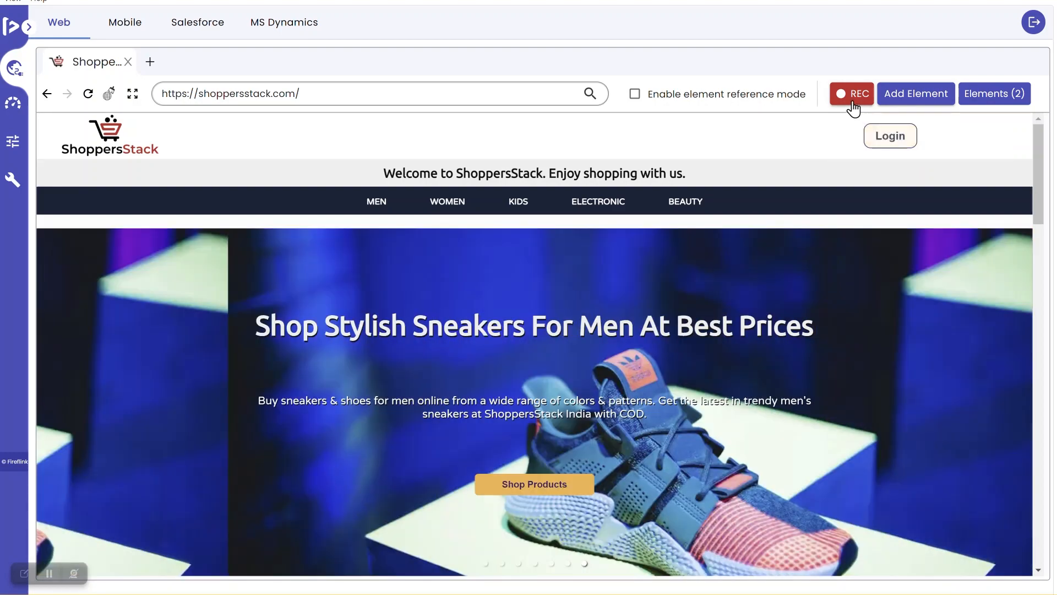
{"action": "left_click", "coordinate": [857, 100]}
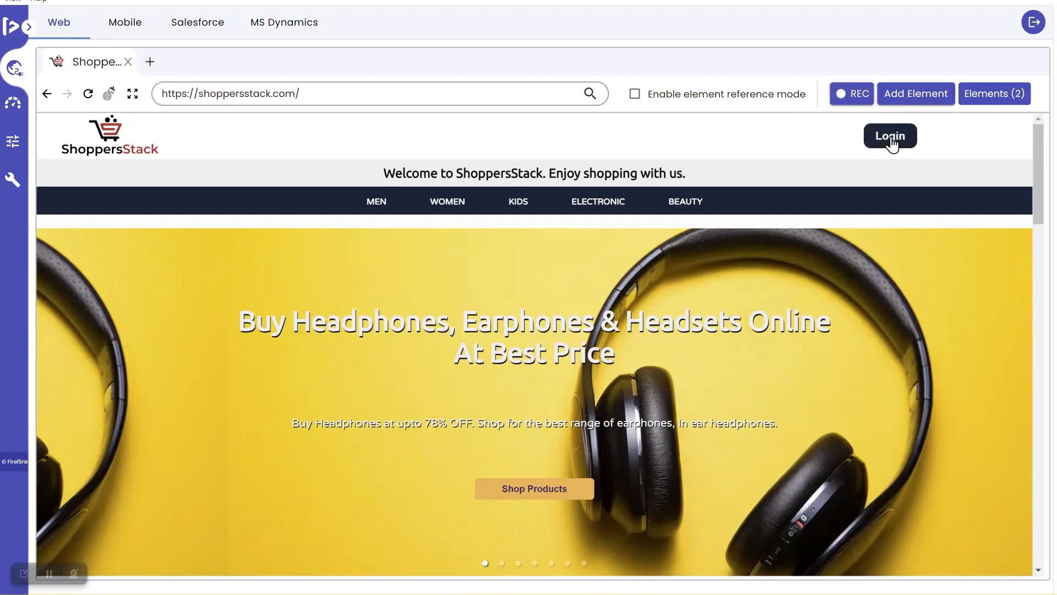
{"action": "left_click", "coordinate": [892, 143]}
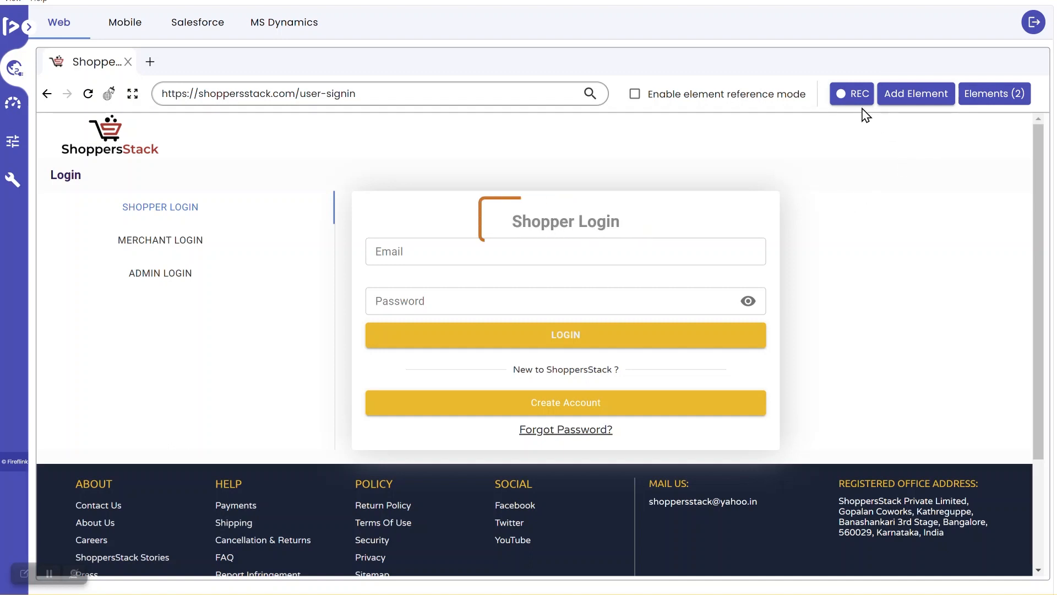
Record the Shopper Login heading and Create Account button, open the Signup page, and resume recording
{"action": "left_click", "coordinate": [851, 95]}
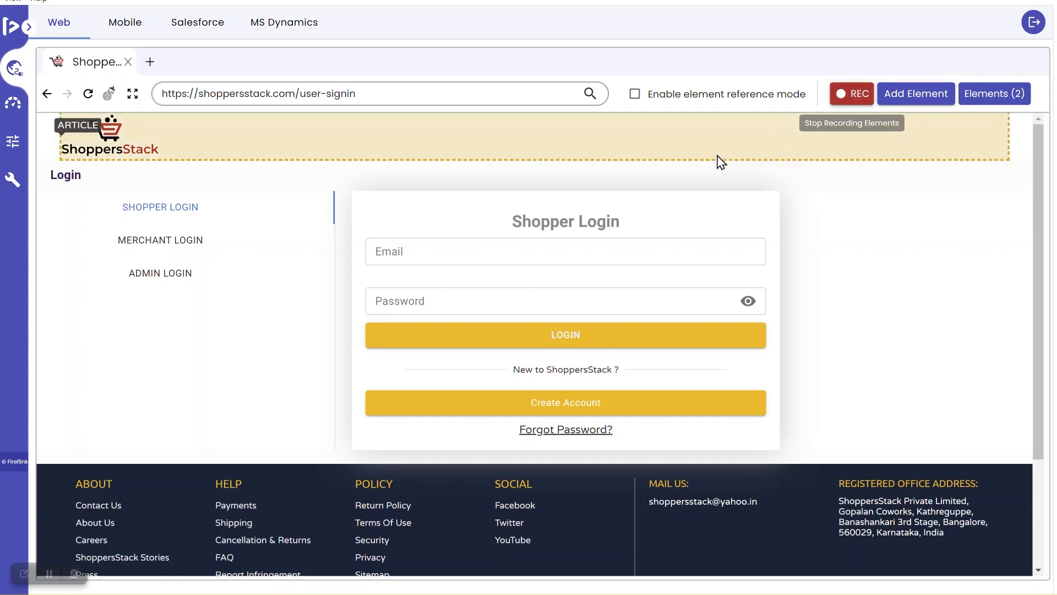
{"action": "left_click", "coordinate": [589, 218]}
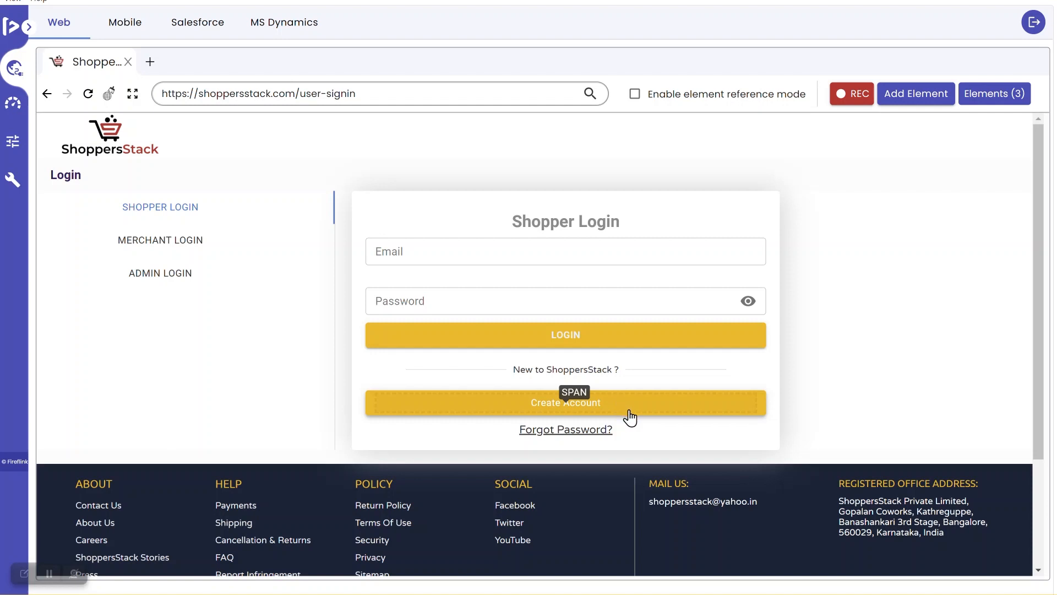
{"action": "left_click", "coordinate": [633, 421]}
{"action": "left_click", "coordinate": [851, 100]}
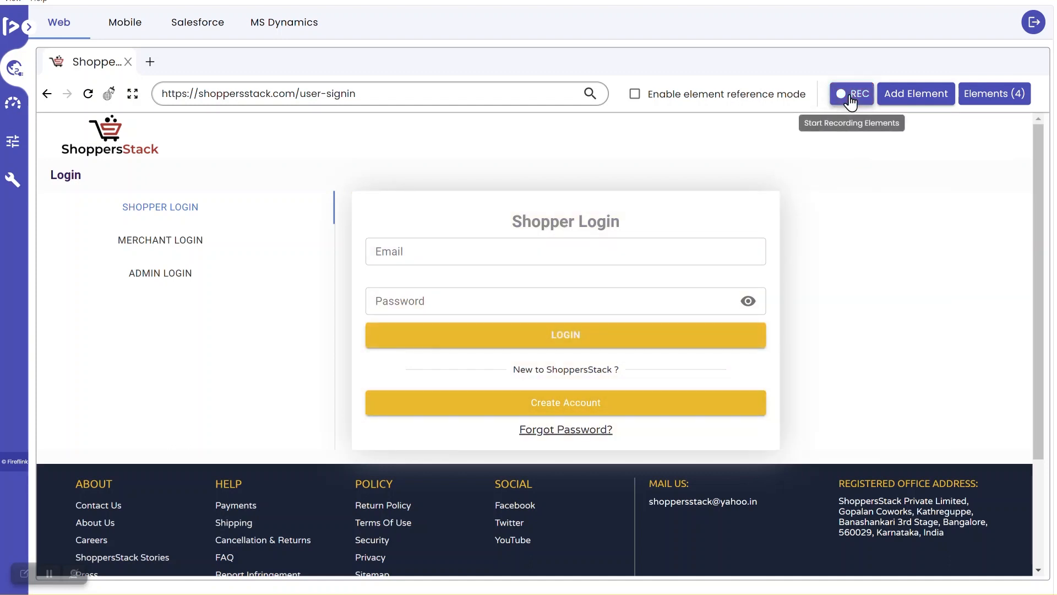
{"action": "left_click", "coordinate": [570, 408]}
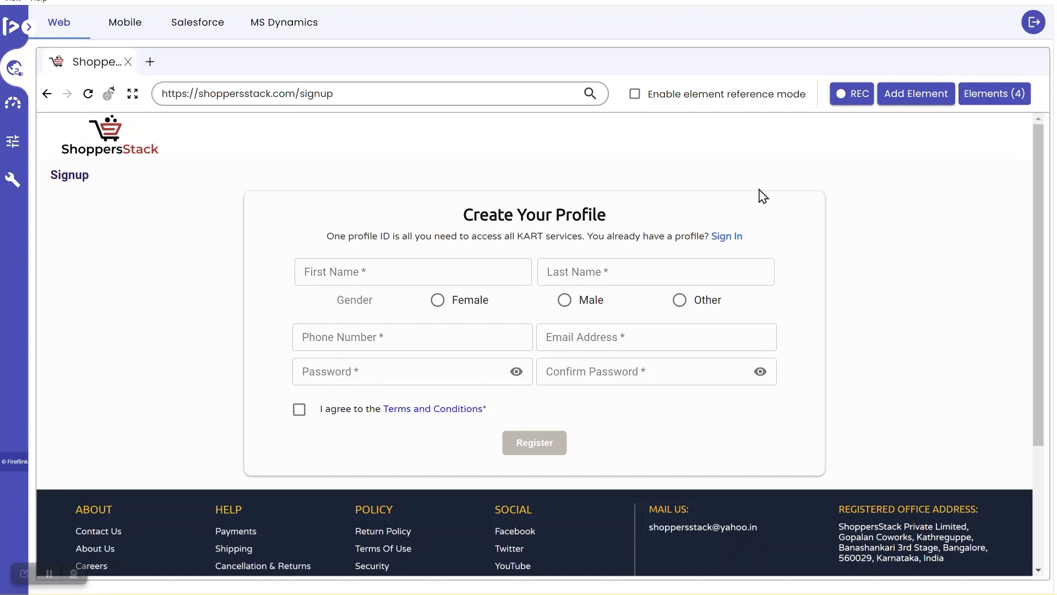
{"action": "left_click", "coordinate": [845, 96]}
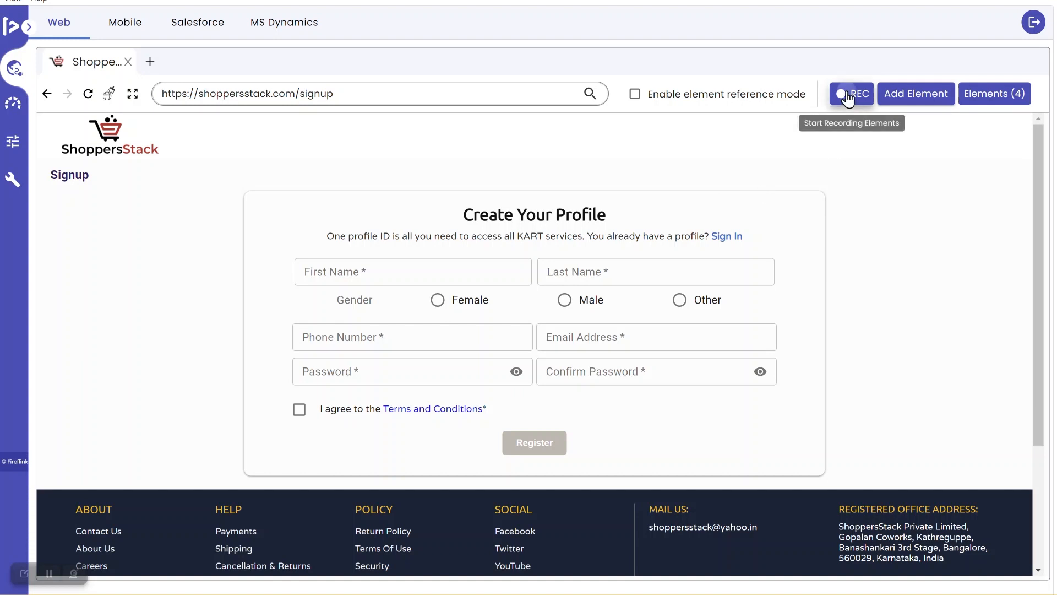
Record the profile heading, name, gender, phone, email, password fields, terms checkbox and Register, then stop recording
{"action": "left_click", "coordinate": [555, 216]}
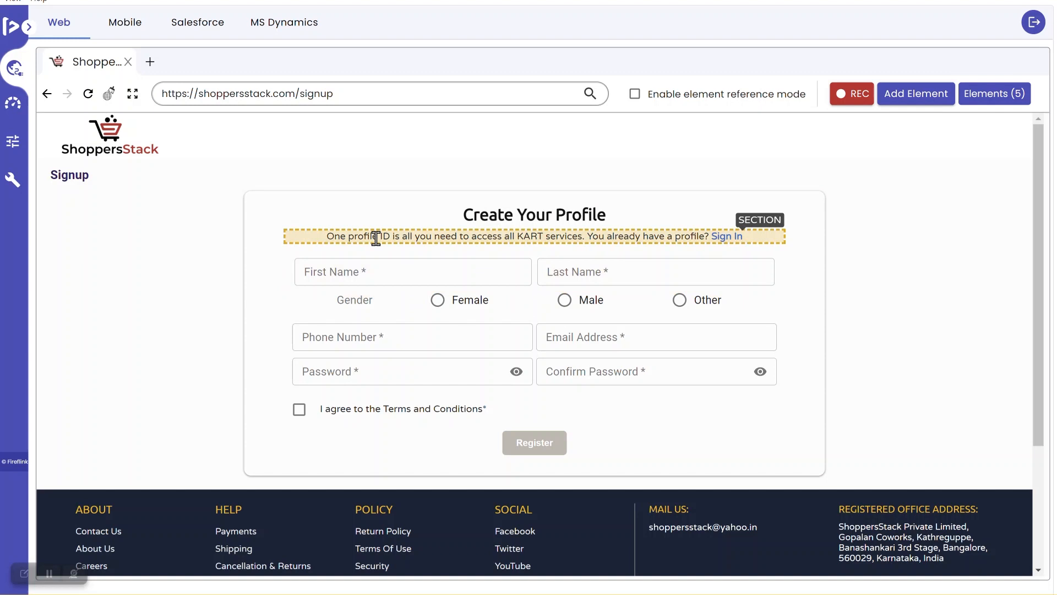
{"action": "left_click", "coordinate": [376, 270]}
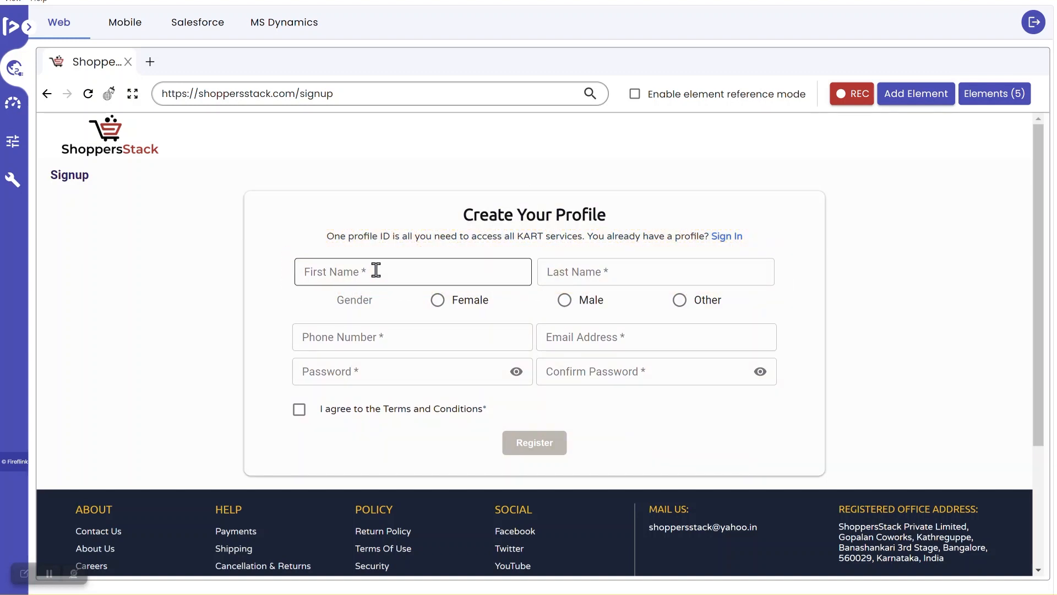
{"action": "left_click", "coordinate": [580, 270]}
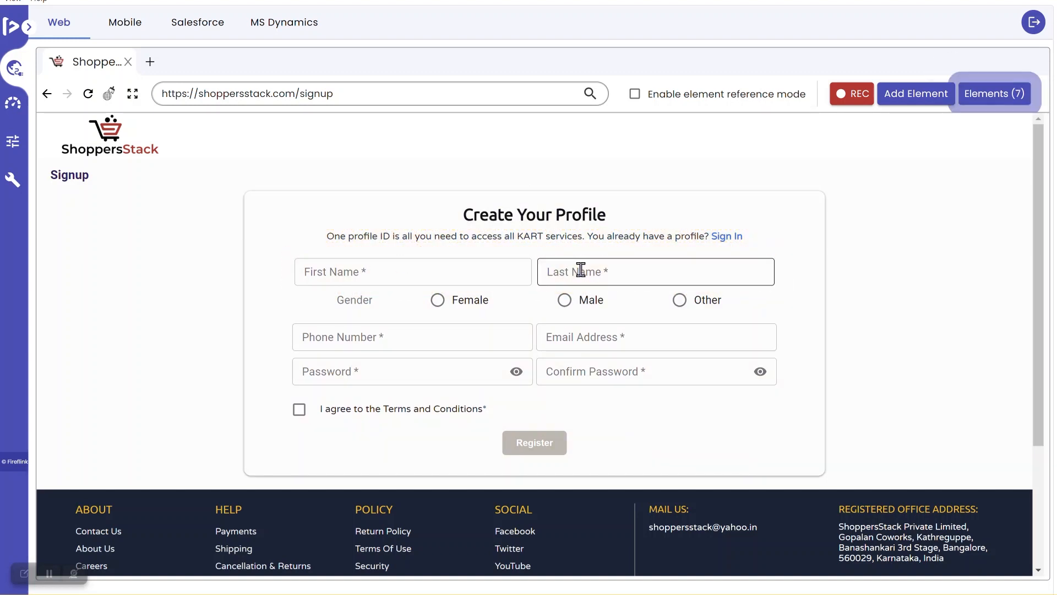
{"action": "left_click", "coordinate": [602, 302]}
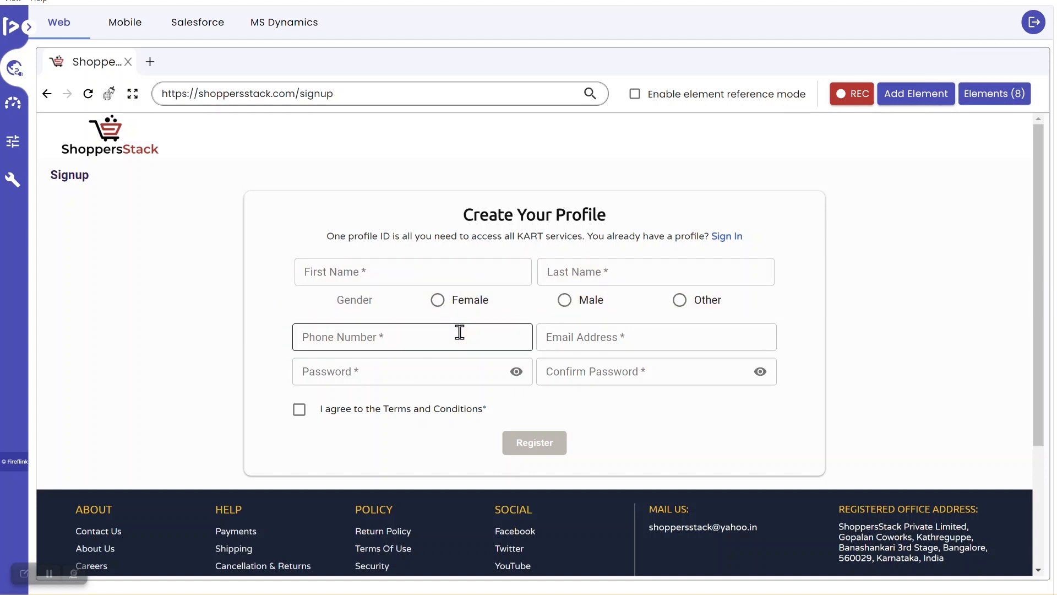
{"action": "left_click", "coordinate": [459, 332]}
{"action": "left_click", "coordinate": [578, 337]}
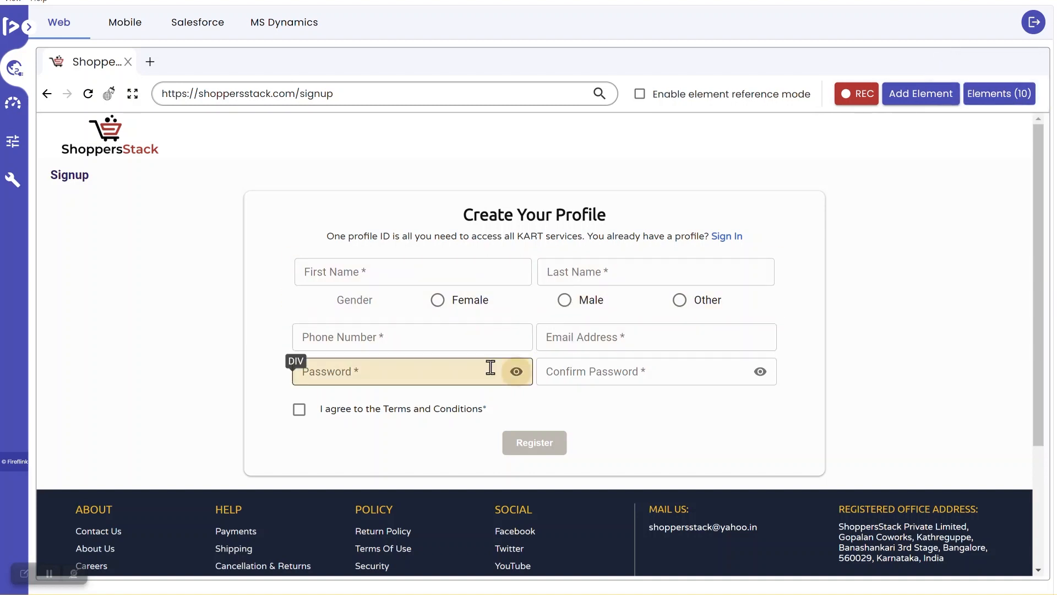
{"action": "left_click", "coordinate": [446, 376]}
{"action": "left_click", "coordinate": [592, 372]}
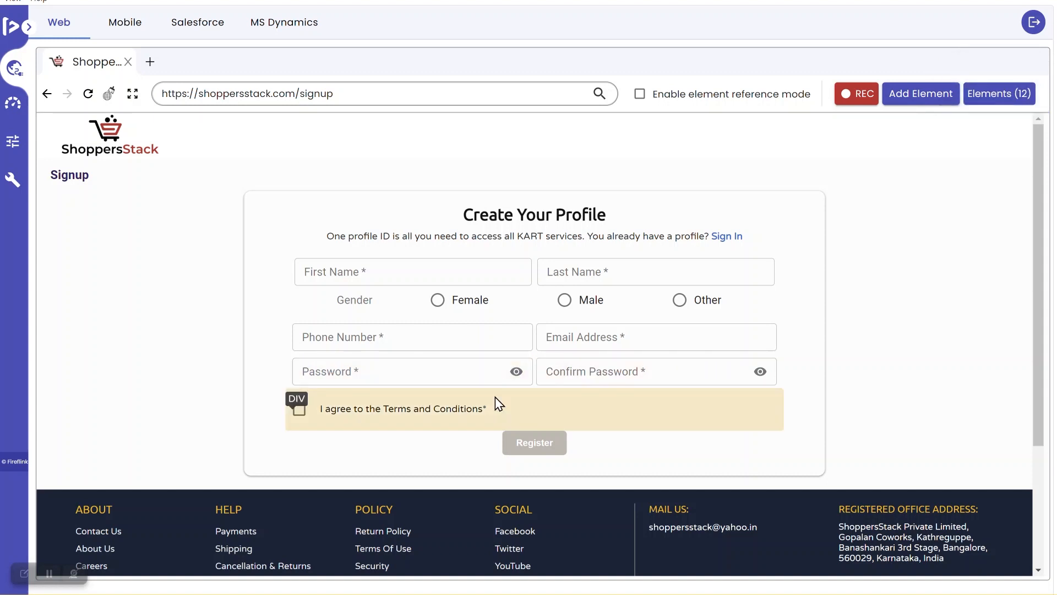
{"action": "left_click", "coordinate": [300, 420]}
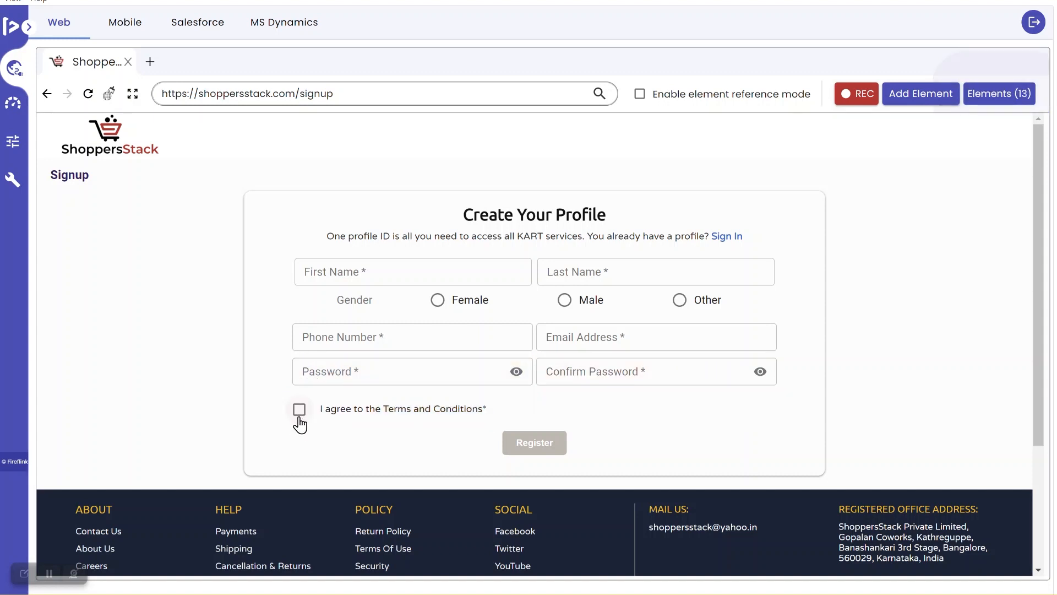
{"action": "left_click", "coordinate": [534, 449]}
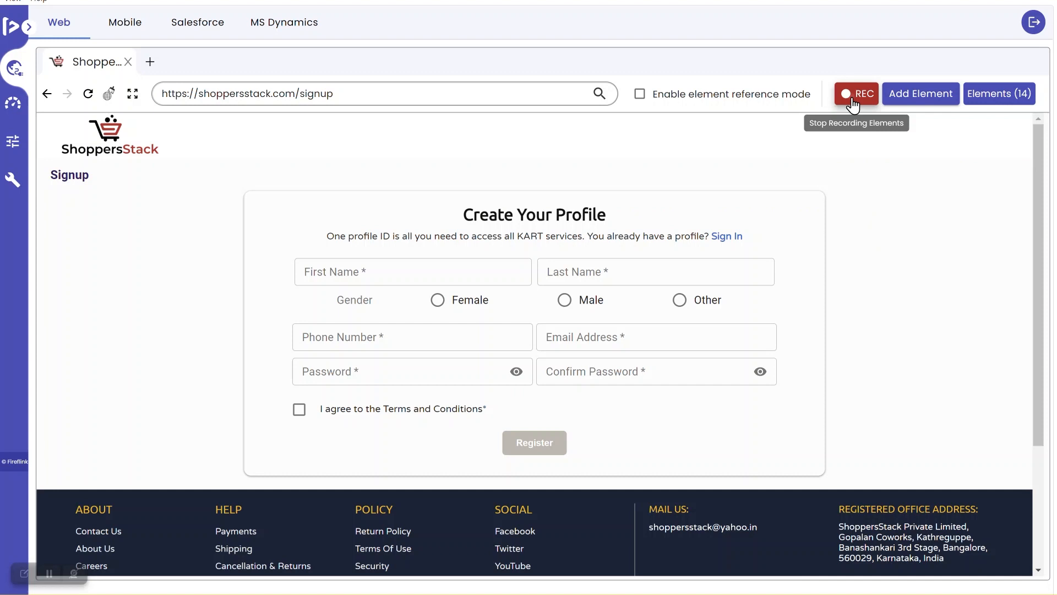
{"action": "left_click", "coordinate": [853, 104]}
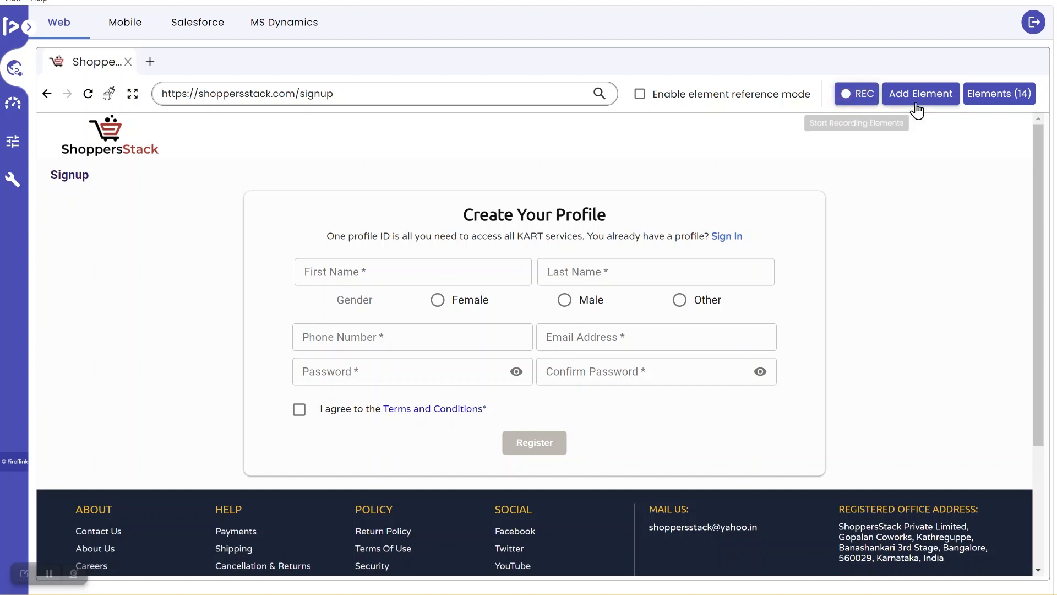
{"action": "left_click", "coordinate": [987, 95]}
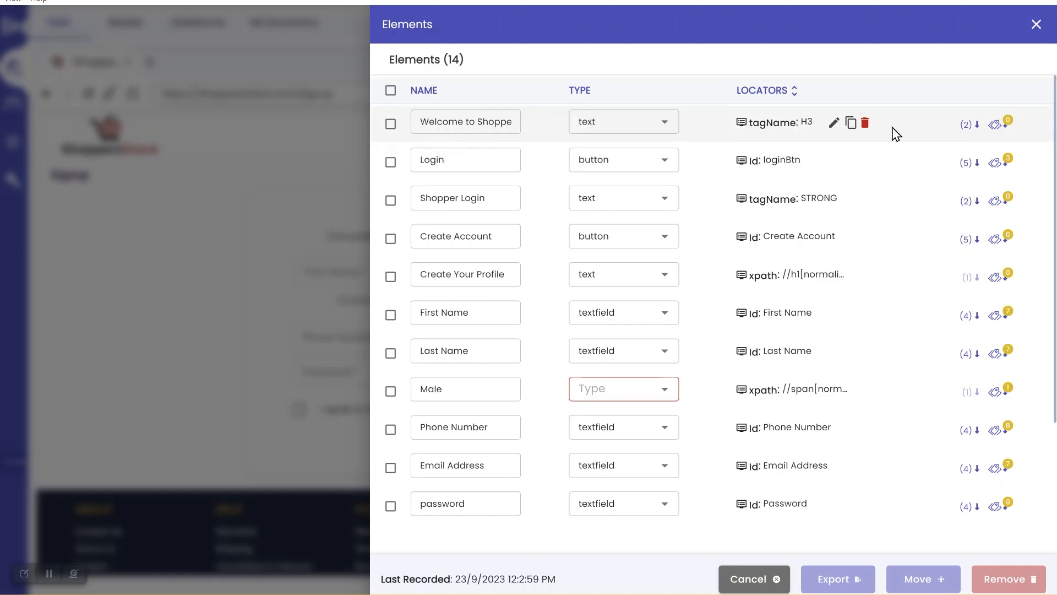
{"action": "left_click", "coordinate": [976, 126]}
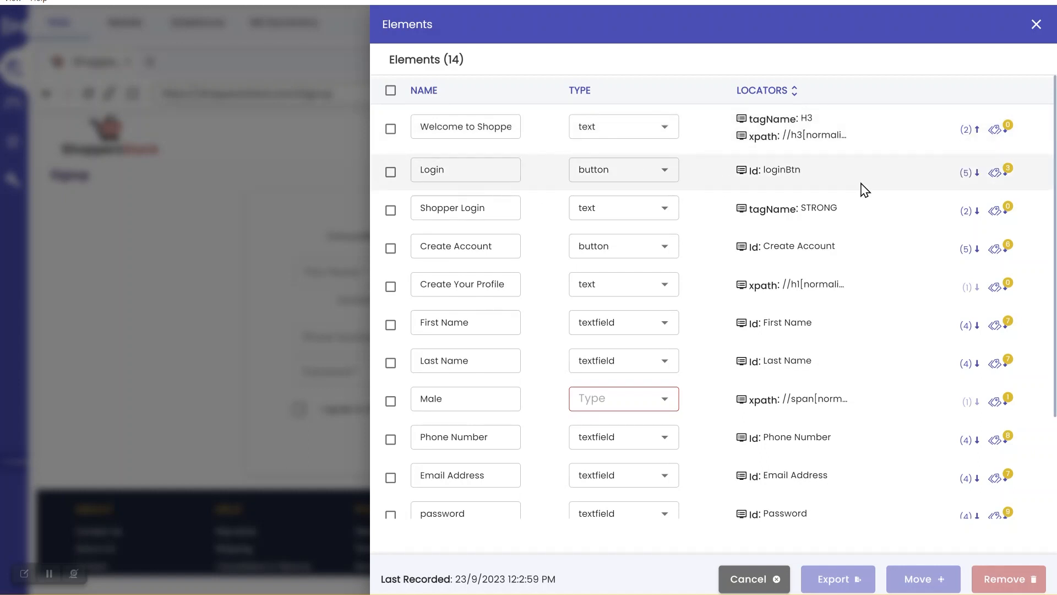
{"action": "left_click", "coordinate": [977, 173]}
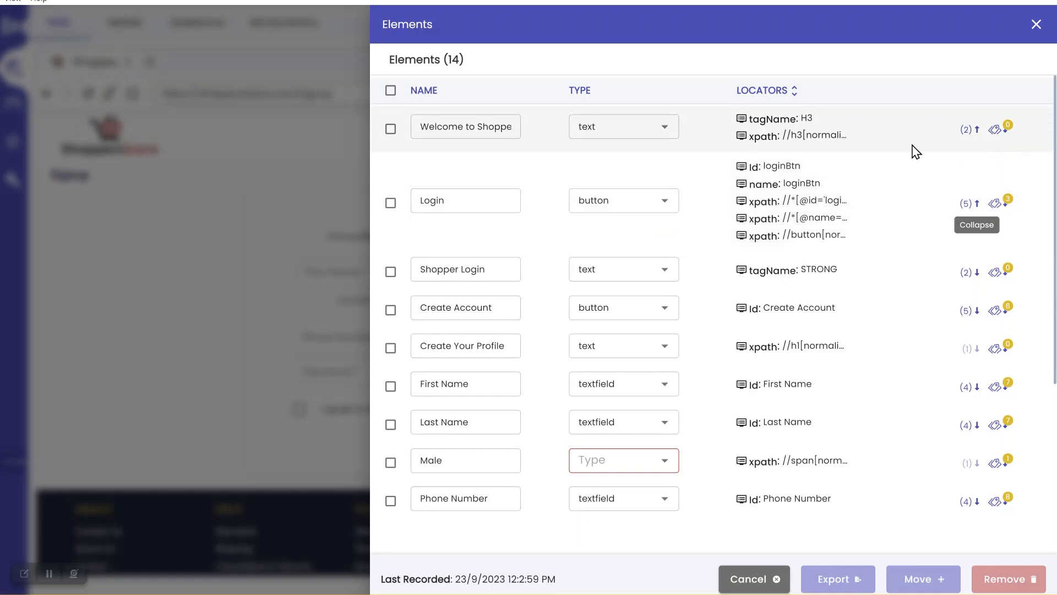
{"action": "left_click", "coordinate": [1036, 25]}
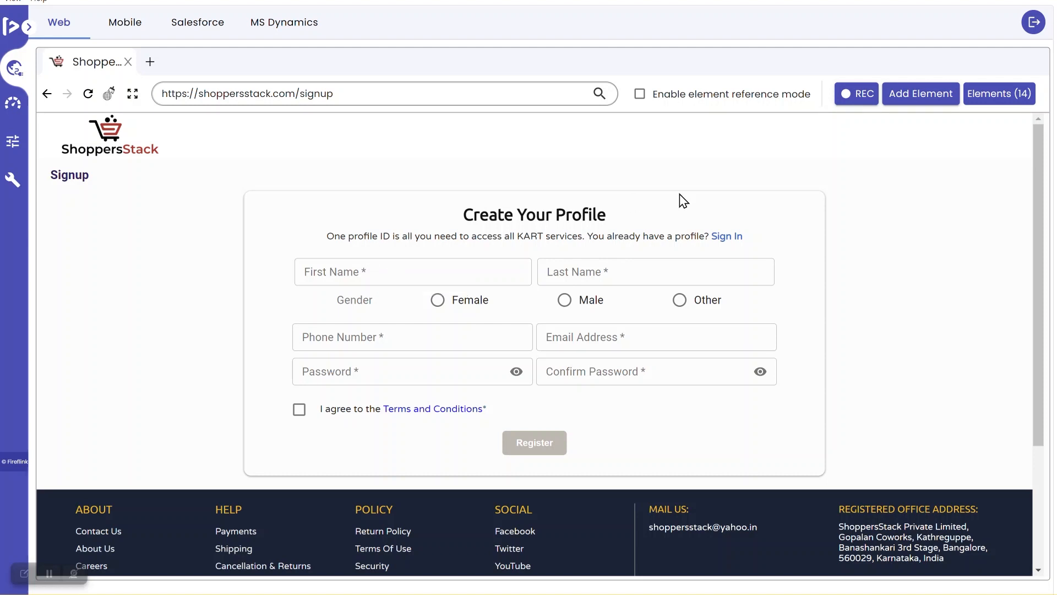
Open the Elements (14) list and expand the Login element's five locators
{"action": "left_click", "coordinate": [995, 103]}
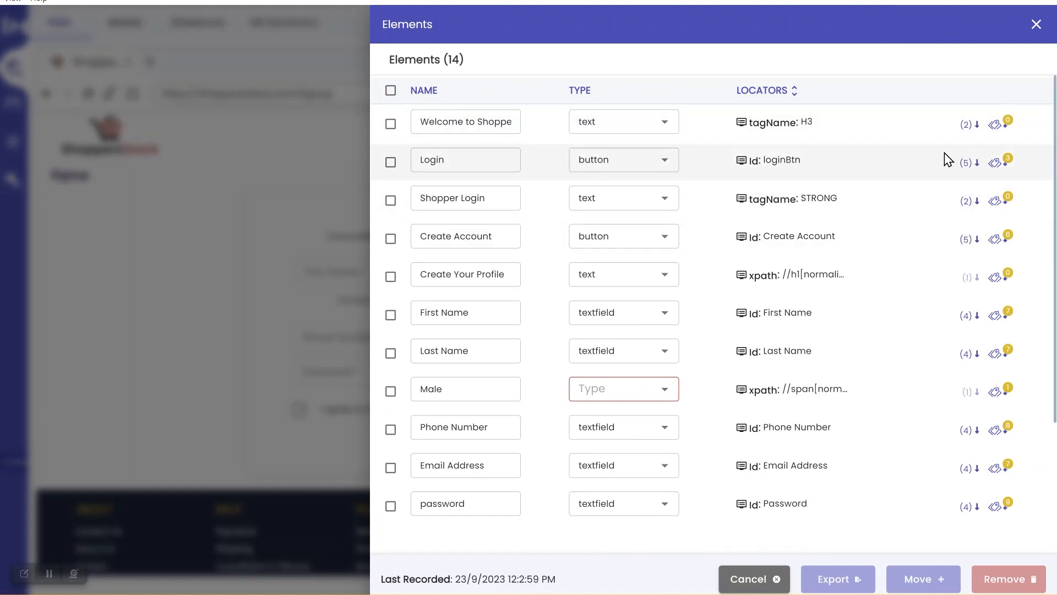
{"action": "left_click", "coordinate": [977, 163]}
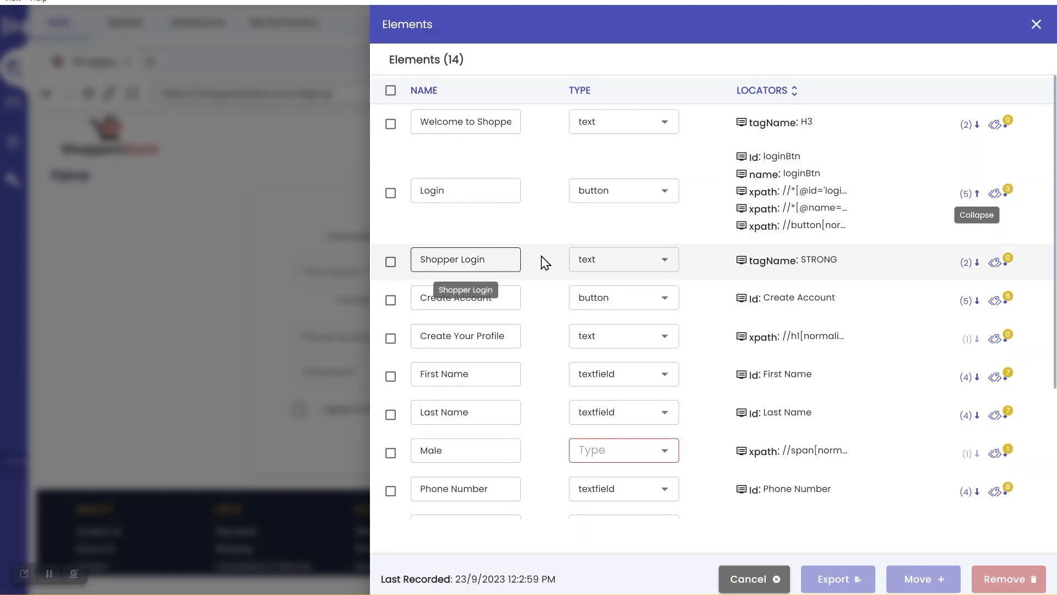
{"action": "scroll", "coordinate": [547, 333], "scroll_direction": "down", "scroll_amount": 2}
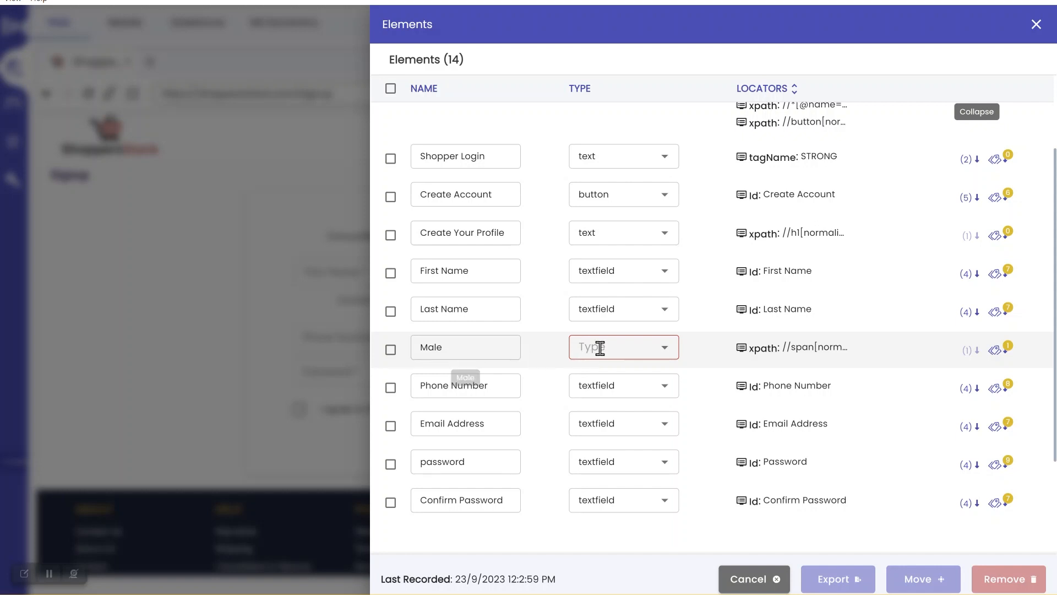
Set the Male element's type to radiobutton
{"action": "left_click", "coordinate": [665, 349]}
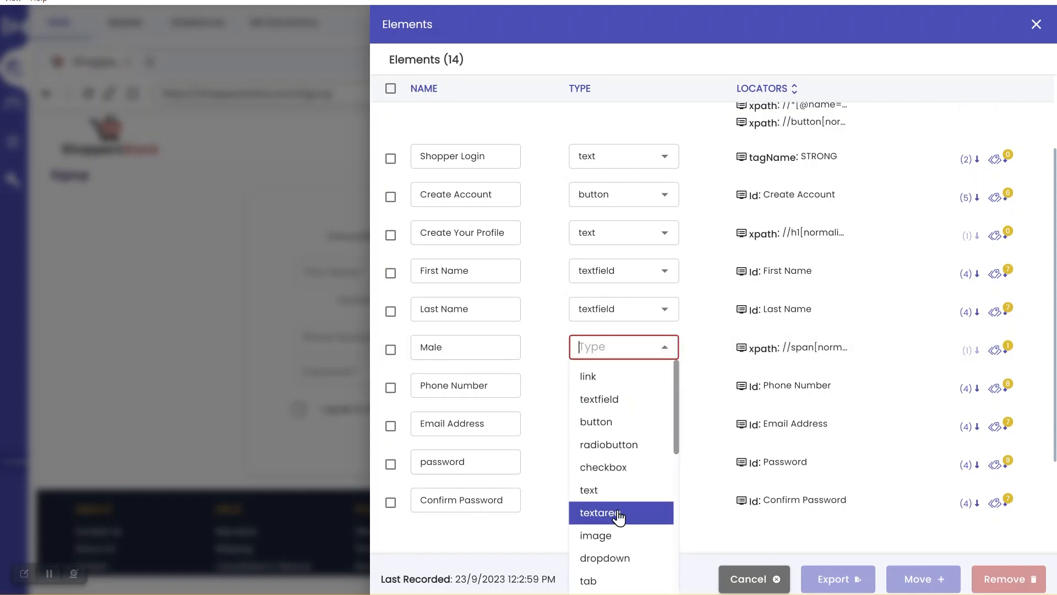
{"action": "left_click", "coordinate": [611, 445]}
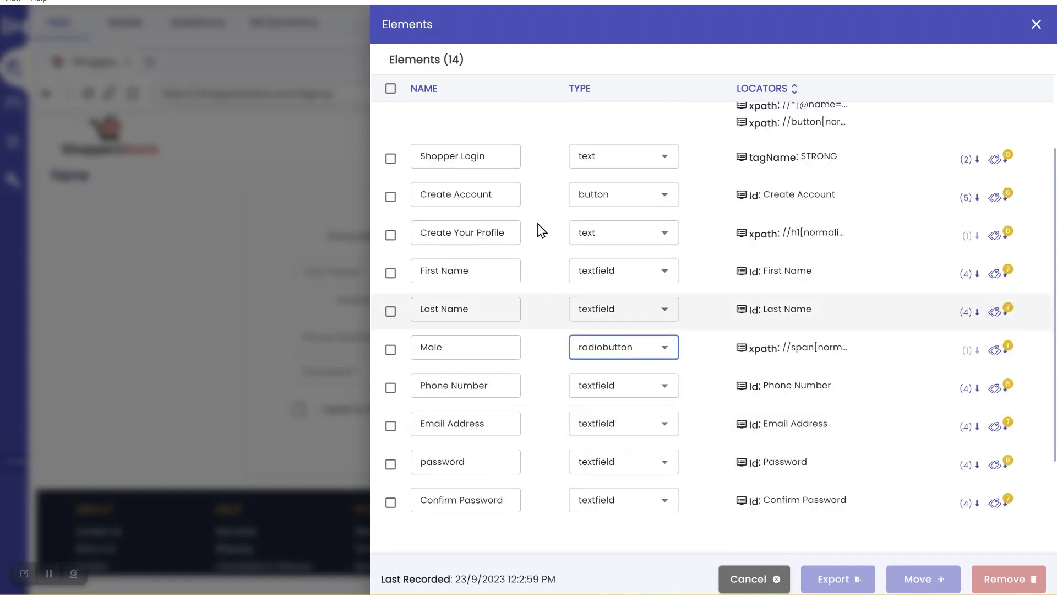
{"action": "scroll", "coordinate": [537, 227], "scroll_direction": "down", "scroll_amount": 2}
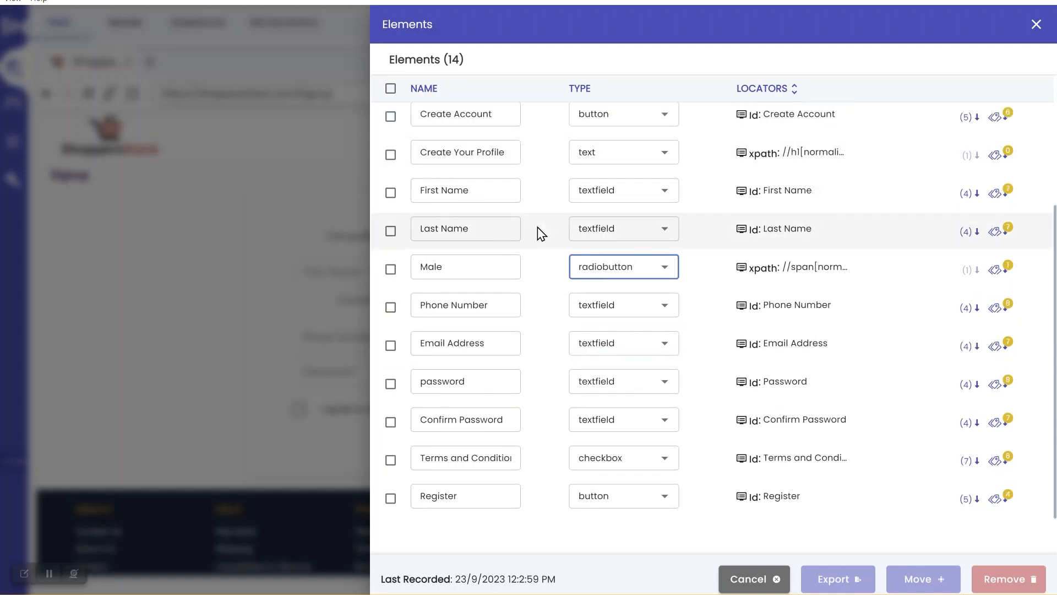
{"action": "scroll", "coordinate": [537, 227], "scroll_direction": "up", "scroll_amount": 3}
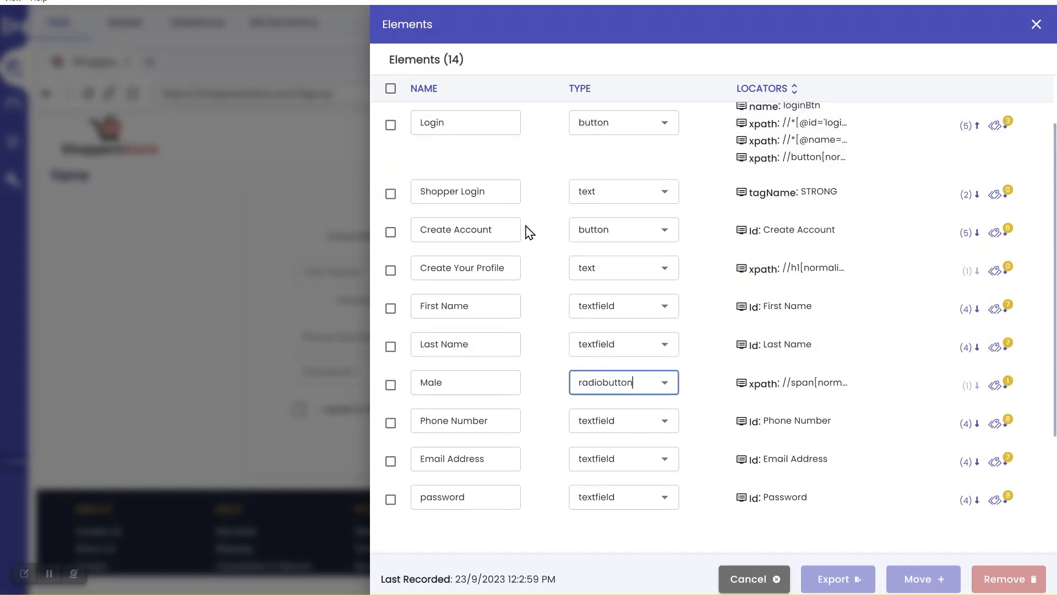
{"action": "scroll", "coordinate": [524, 242], "scroll_direction": "up", "scroll_amount": 1}
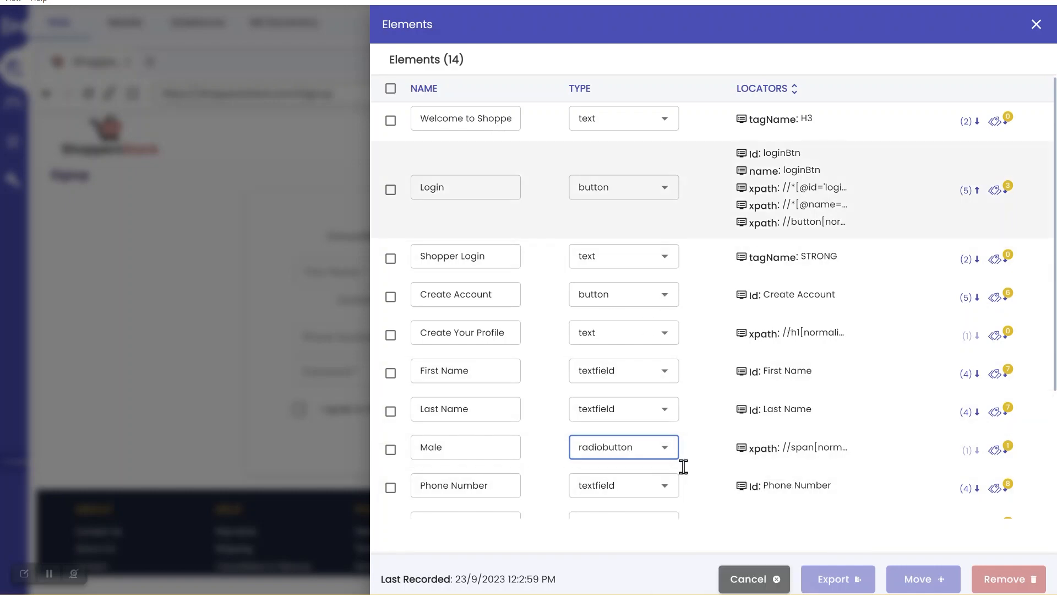
{"action": "mouse_move", "coordinate": [727, 594]}
{"action": "left_click", "coordinate": [713, 528]}
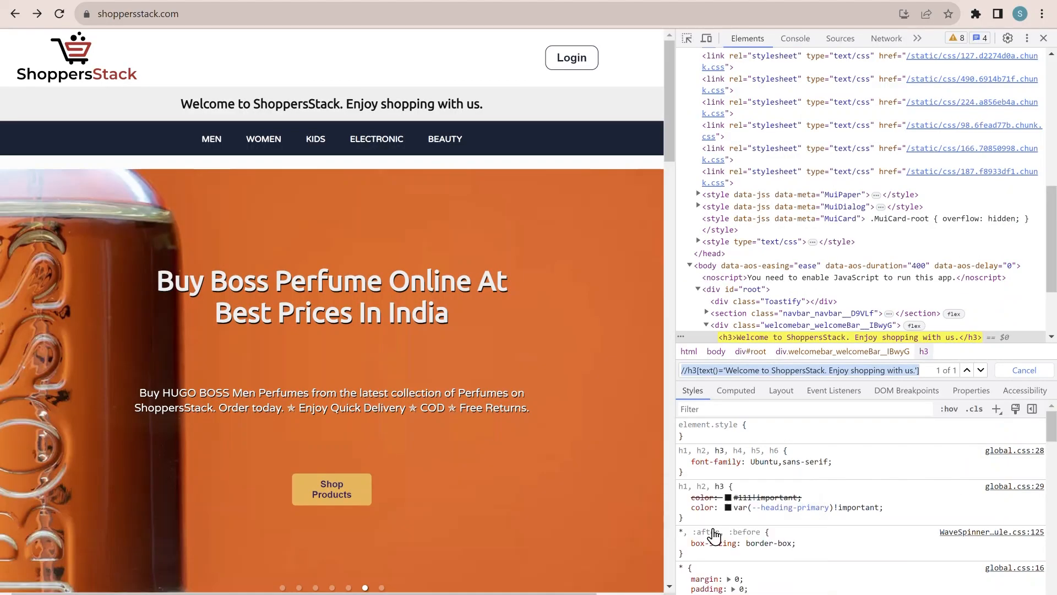
{"action": "left_click", "coordinate": [147, 13]}
{"action": "left_click", "coordinate": [126, 1]}
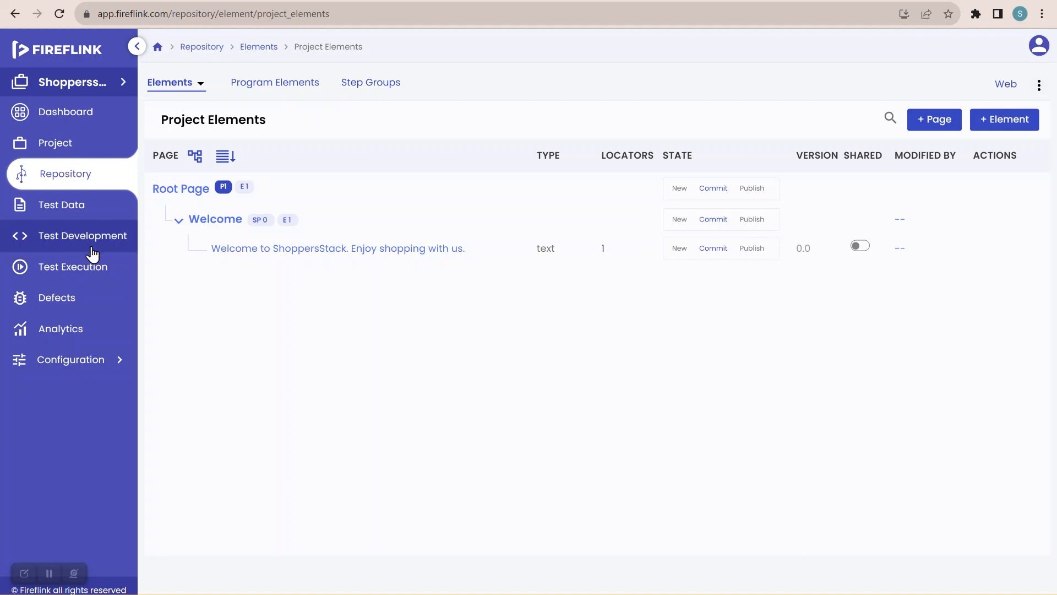
{"action": "mouse_move", "coordinate": [696, 593]}
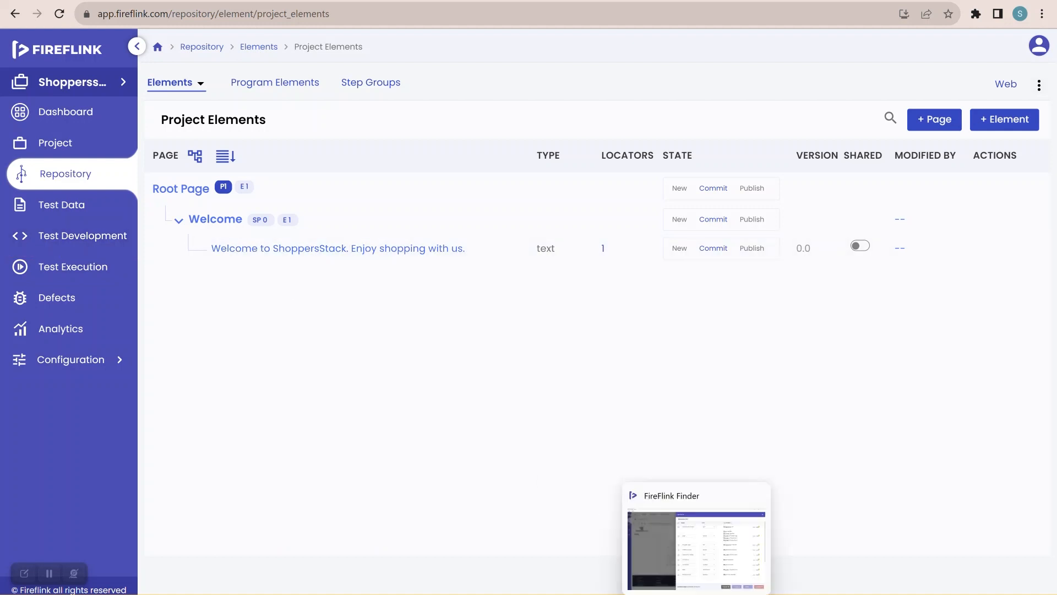
{"action": "left_click", "coordinate": [696, 550]}
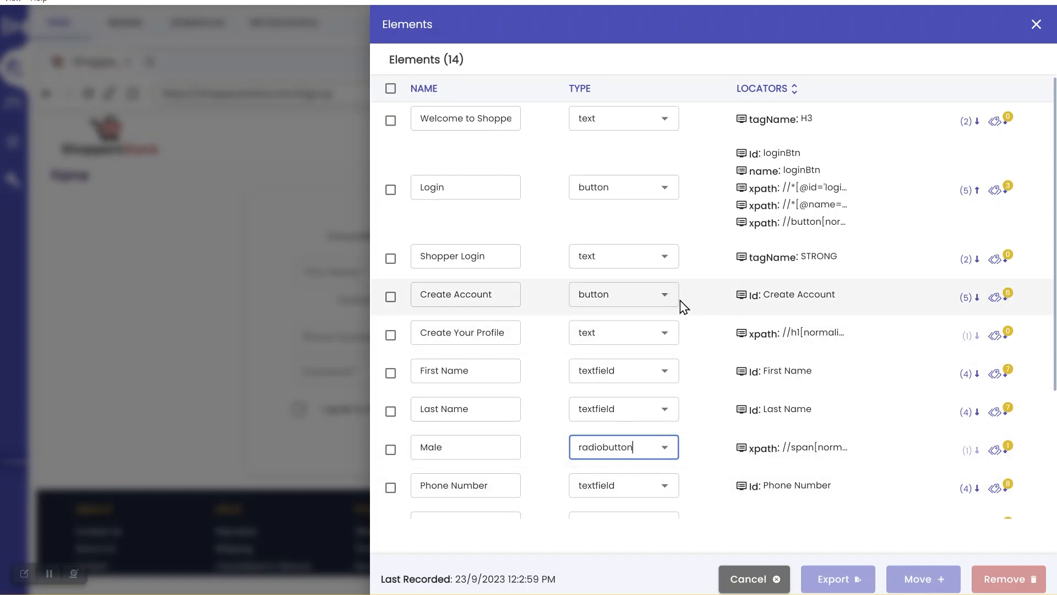
{"action": "scroll", "coordinate": [683, 306], "scroll_direction": "down", "scroll_amount": 3}
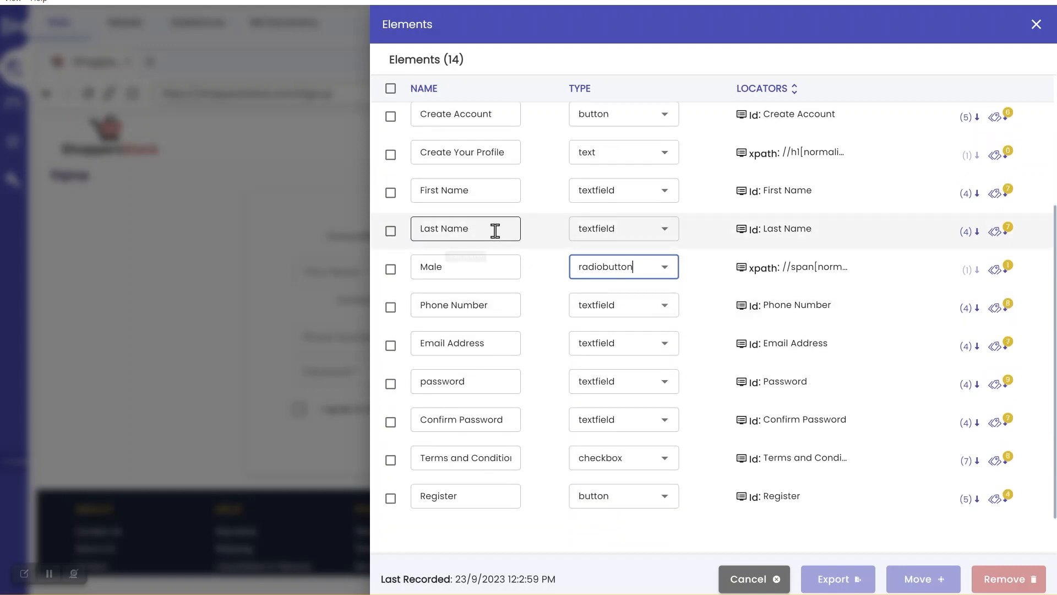
{"action": "scroll", "coordinate": [497, 232], "scroll_direction": "up", "scroll_amount": 3}
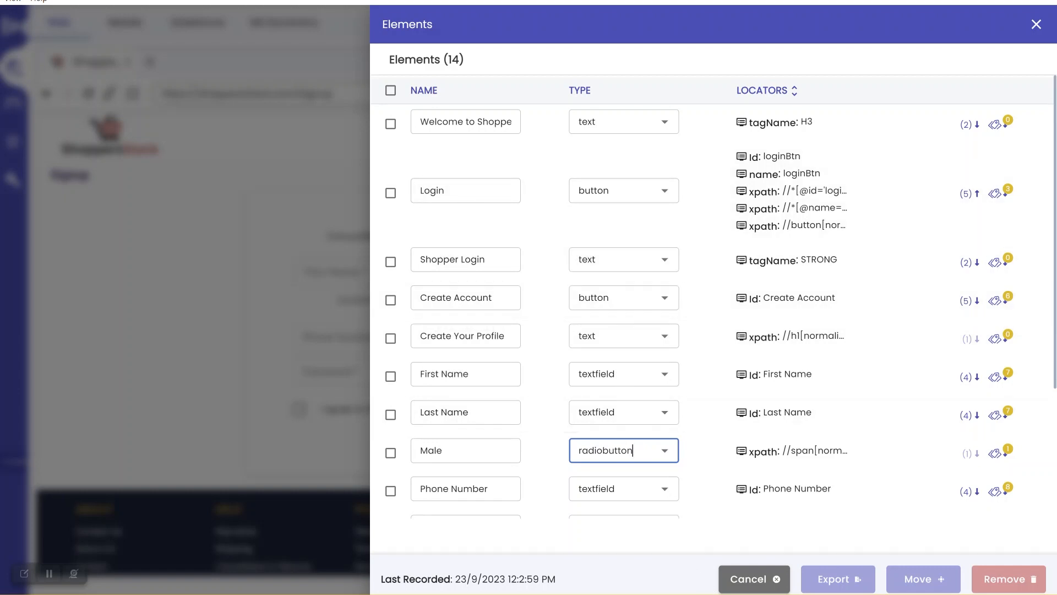
Delete the 'Welcome to ShoppersStack. Enjoy shopping with us.' text element from Project Elements
{"action": "left_click", "coordinate": [726, 593]}
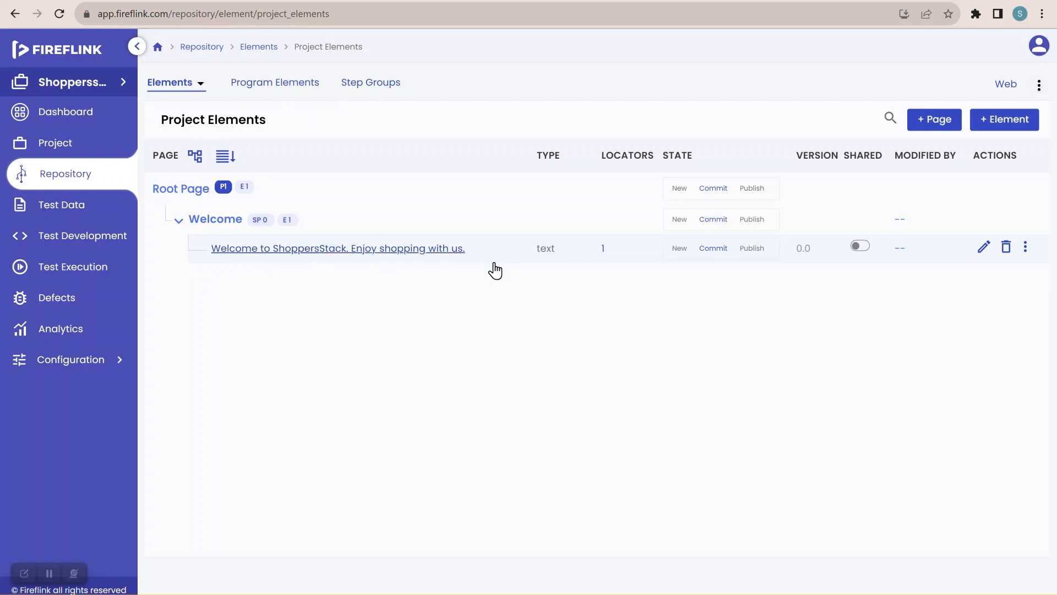
{"action": "left_click", "coordinate": [1007, 251]}
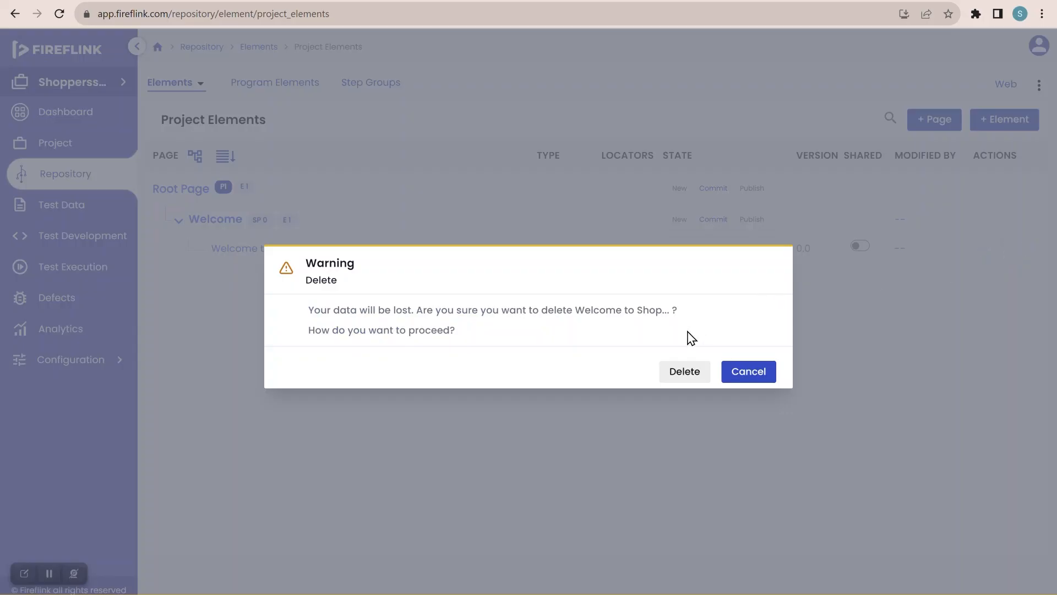
{"action": "left_click", "coordinate": [684, 372]}
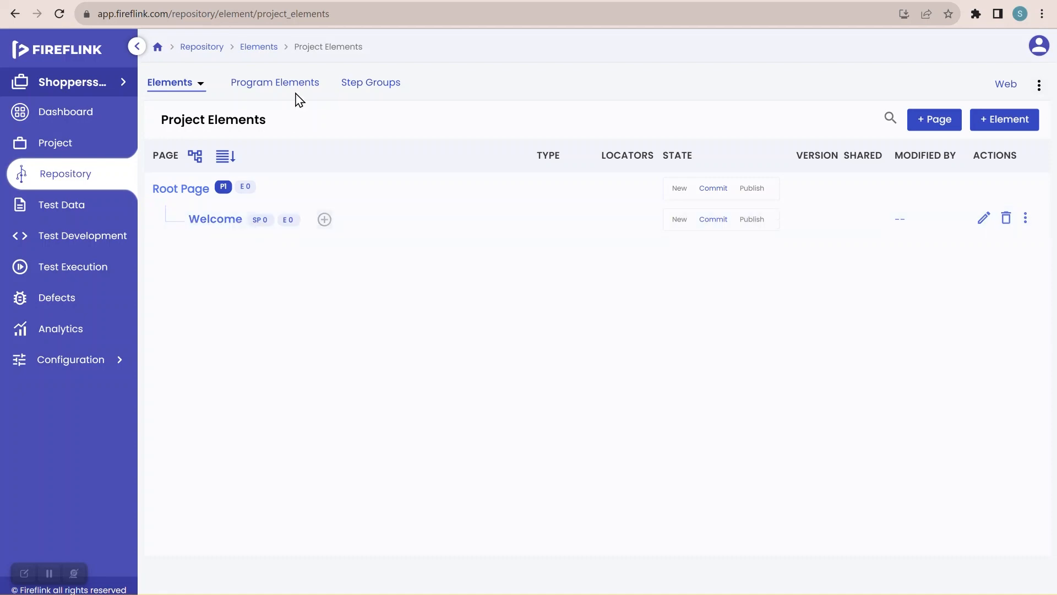
Close developer tools on the ShoppersStack tab, open its login page, and return to Project Elements
{"action": "left_click", "coordinate": [259, 0]}
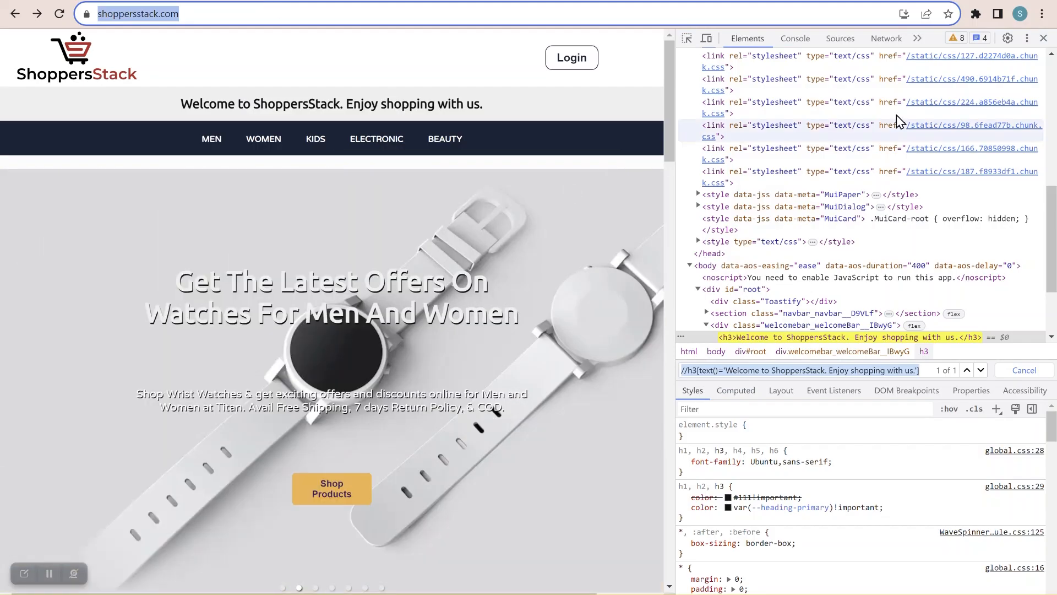
{"action": "left_click", "coordinate": [1044, 39]}
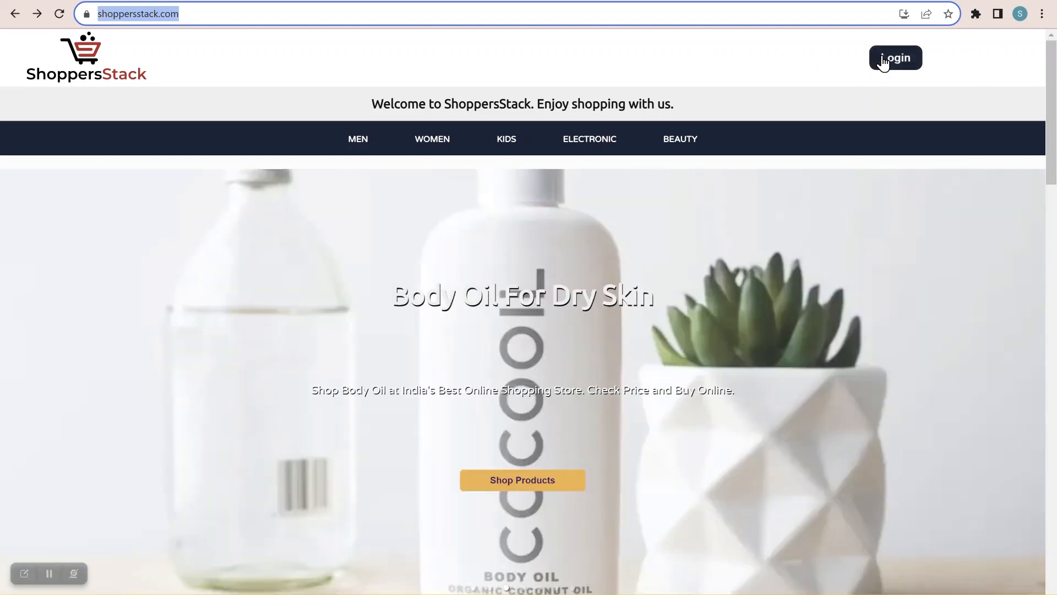
{"action": "left_click", "coordinate": [880, 63]}
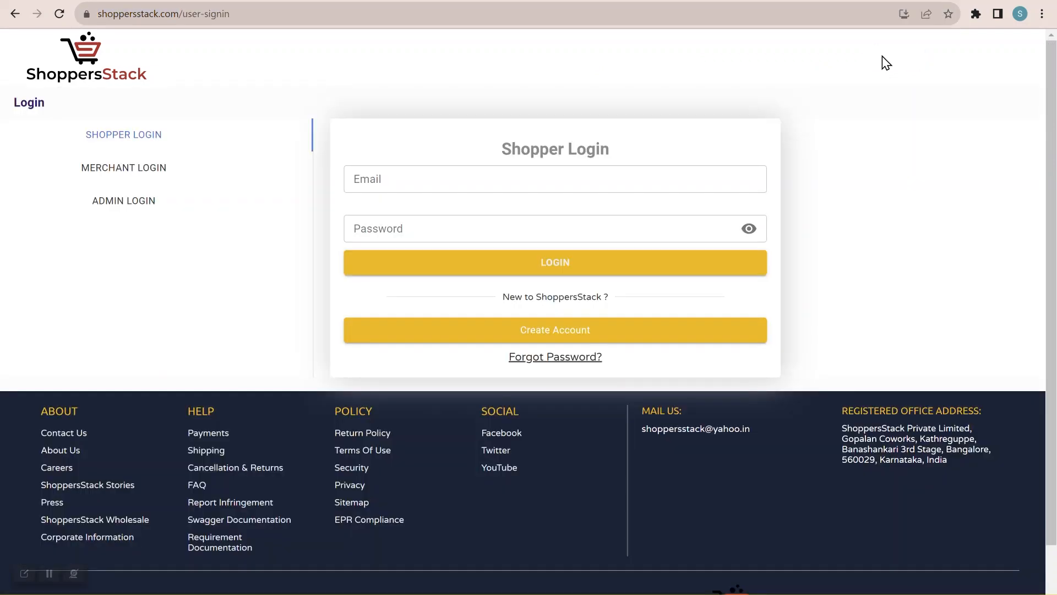
{"action": "key", "text": "ctrl+shift+Tab"}
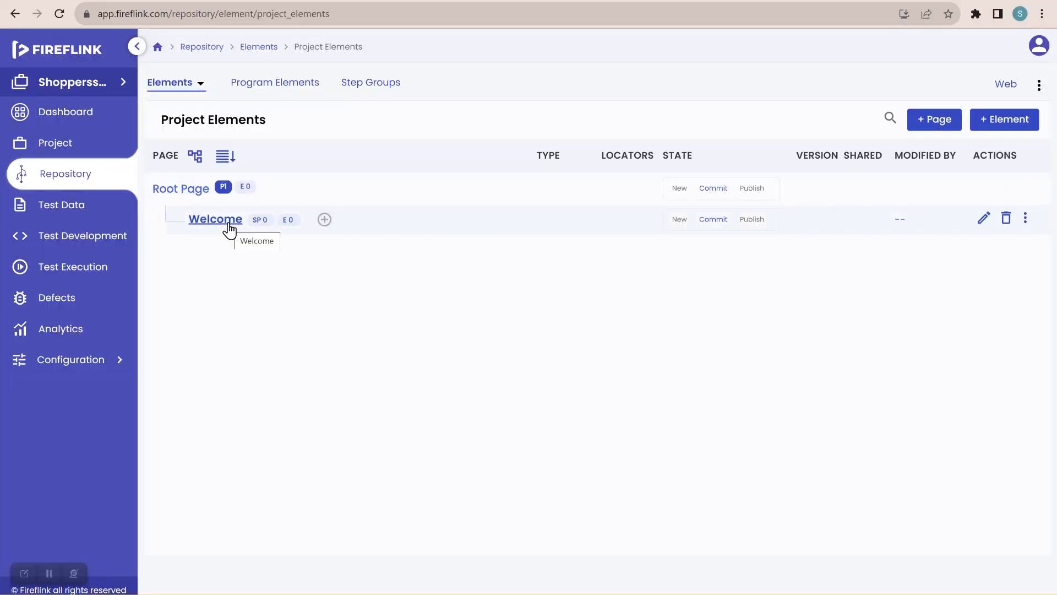
Create a new page named Login as a child of the Welcome page
{"action": "left_click", "coordinate": [324, 223]}
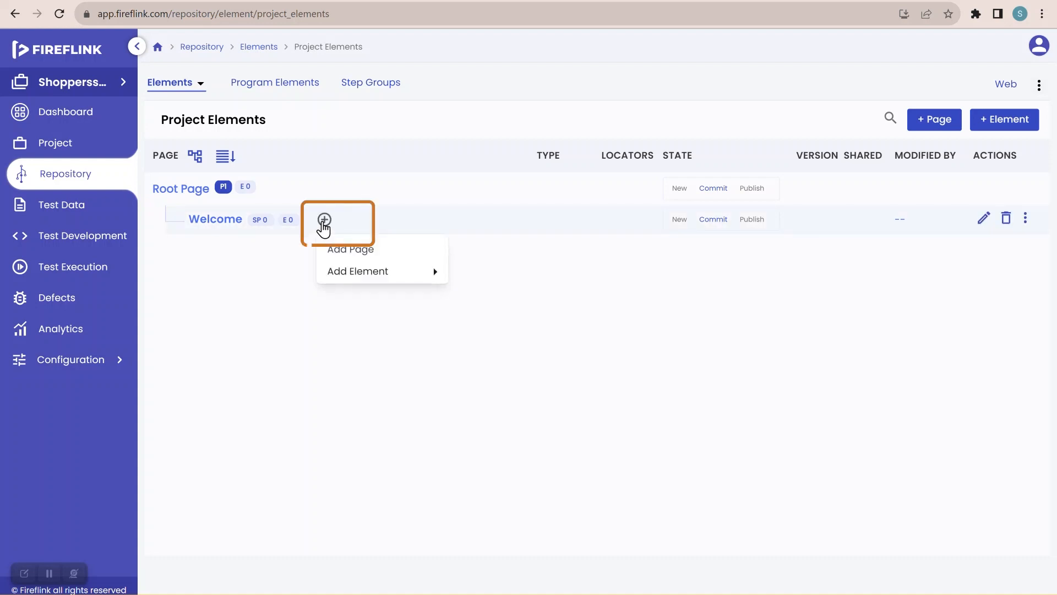
{"action": "left_click", "coordinate": [337, 248]}
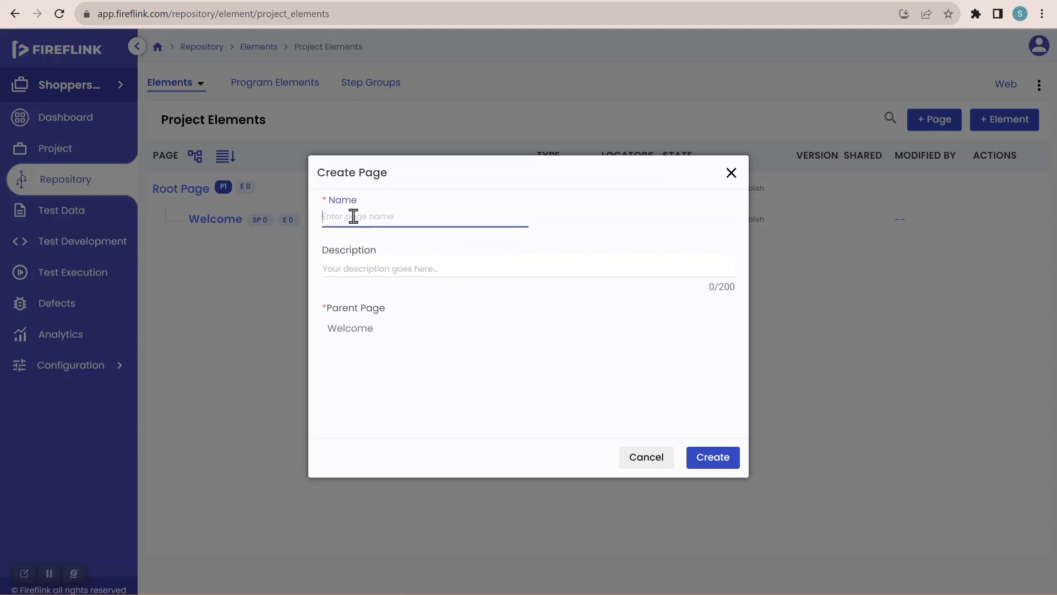
{"action": "type", "text": "Login"}
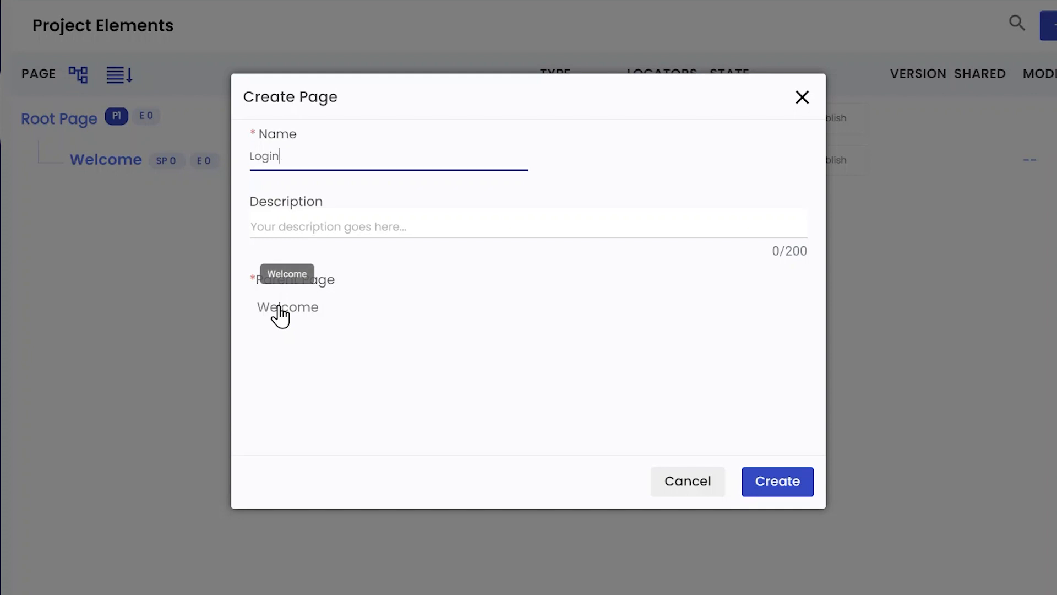
{"action": "left_click", "coordinate": [791, 495]}
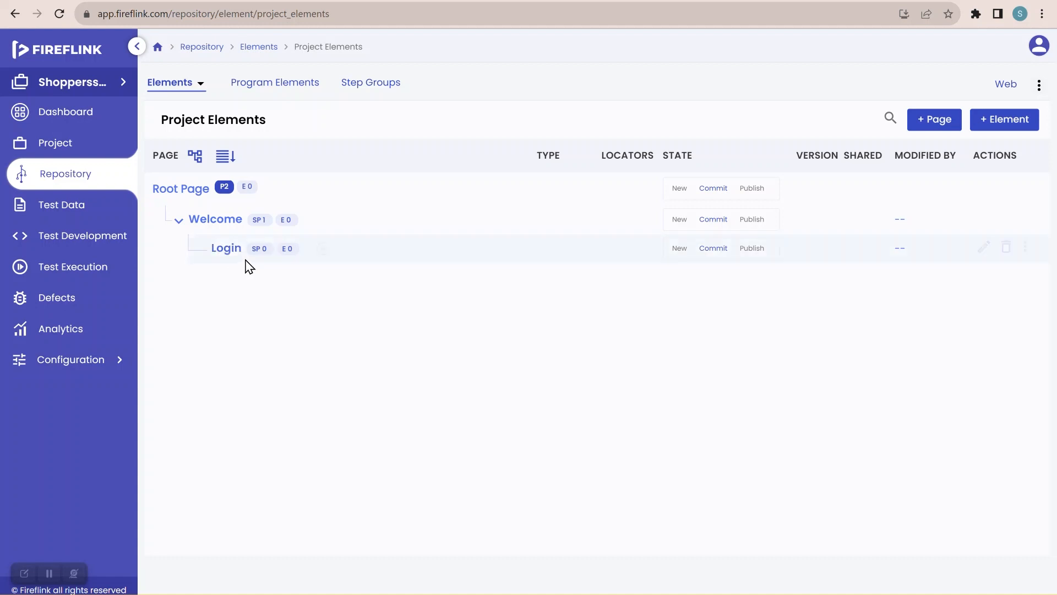
Create a SignUp page under Login and expand Login so SignUp shows beneath it
{"action": "left_click", "coordinate": [324, 251]}
{"action": "left_click", "coordinate": [346, 275]}
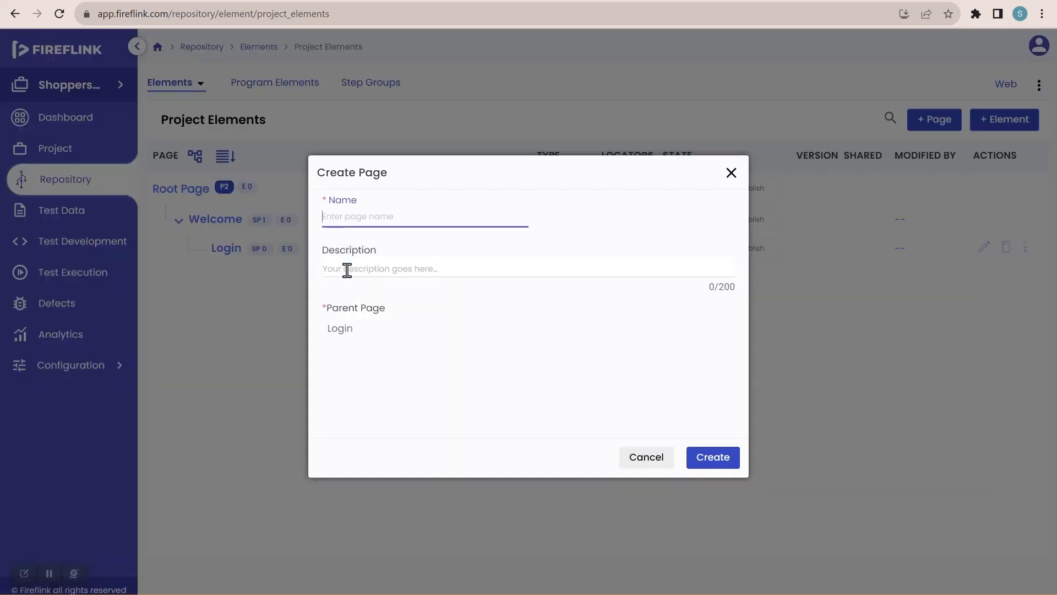
{"action": "left_click", "coordinate": [354, 216]}
{"action": "type", "text": "Sig"}
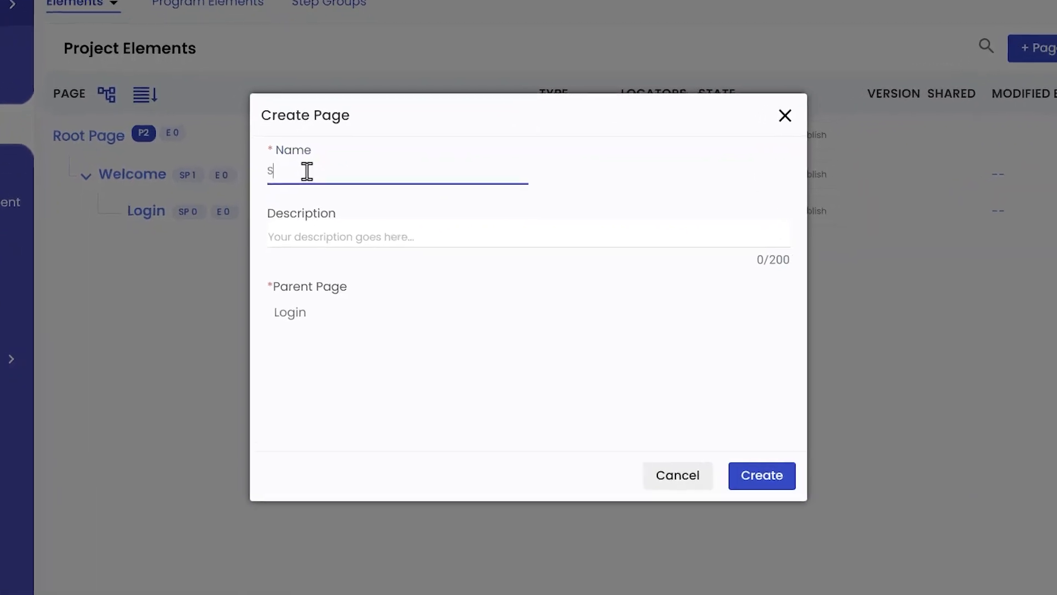
{"action": "type", "text": "nUp"}
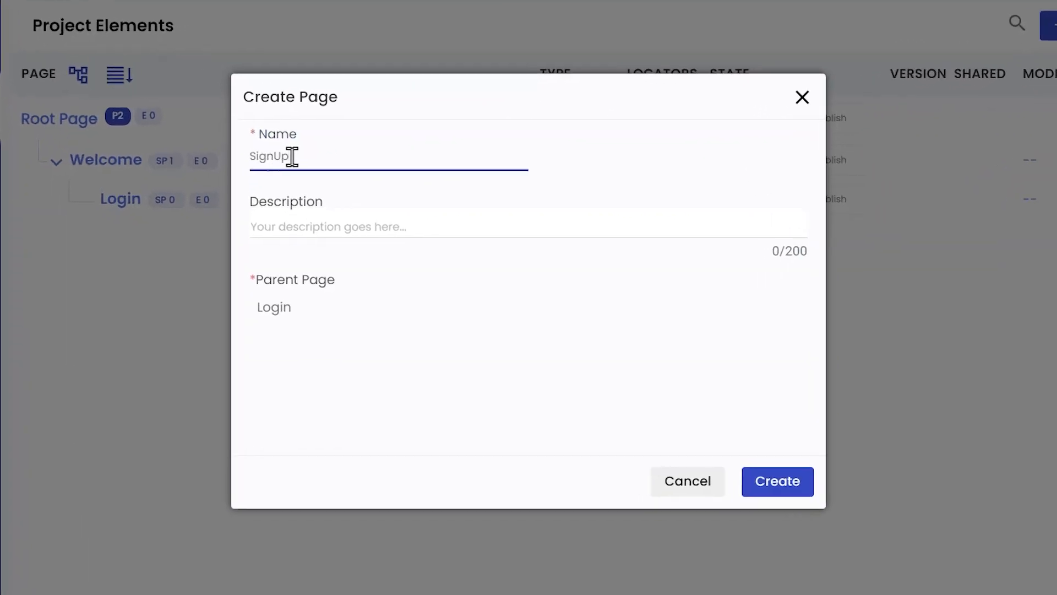
{"action": "left_click", "coordinate": [760, 474]}
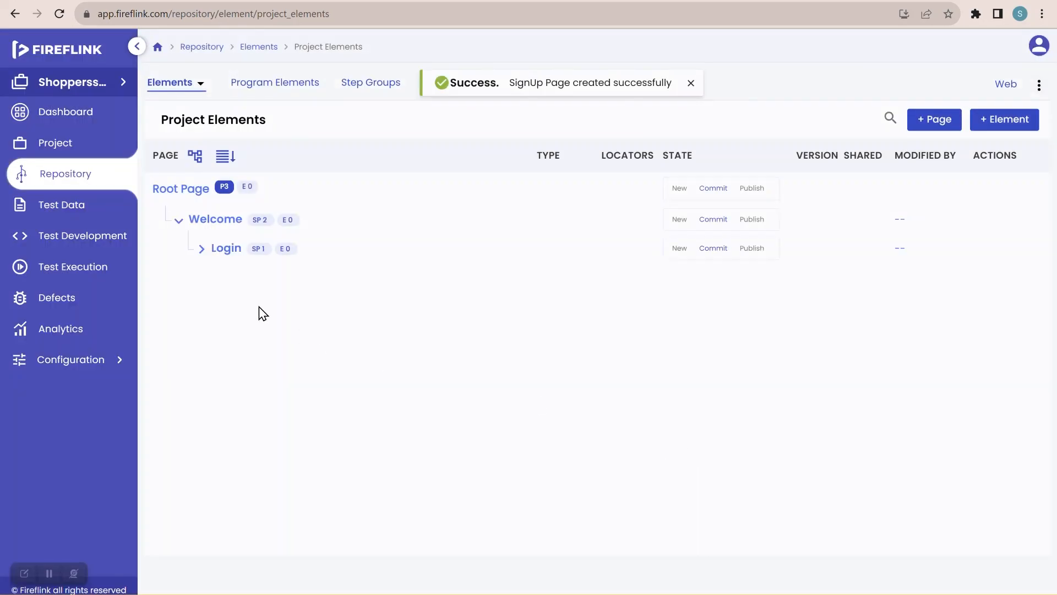
{"action": "left_click", "coordinate": [203, 253]}
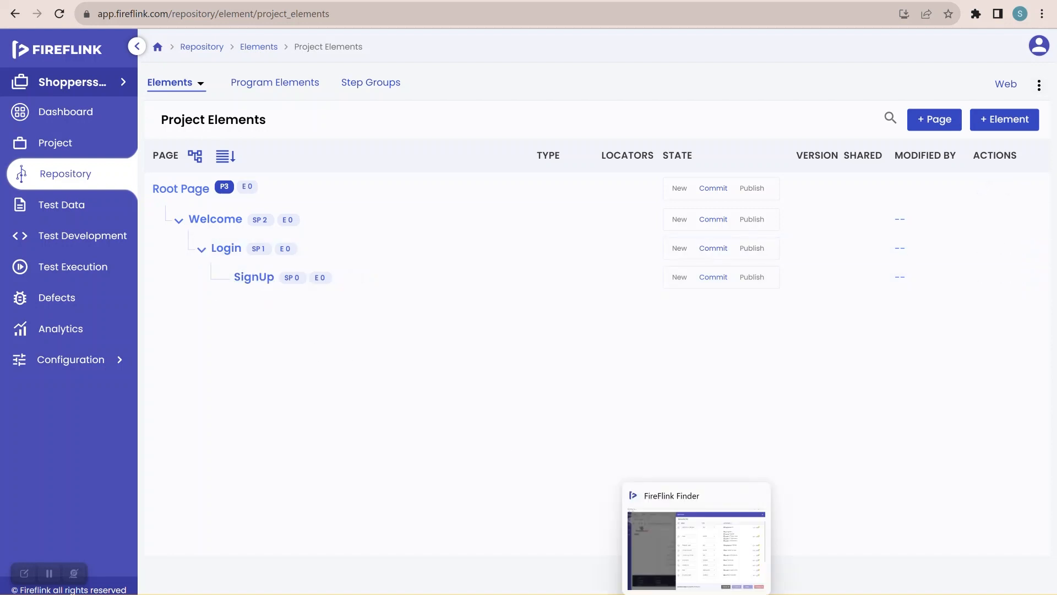
In FireFlink Finder, start moving recorded elements into the Shoppersstack project
{"action": "left_click", "coordinate": [695, 593]}
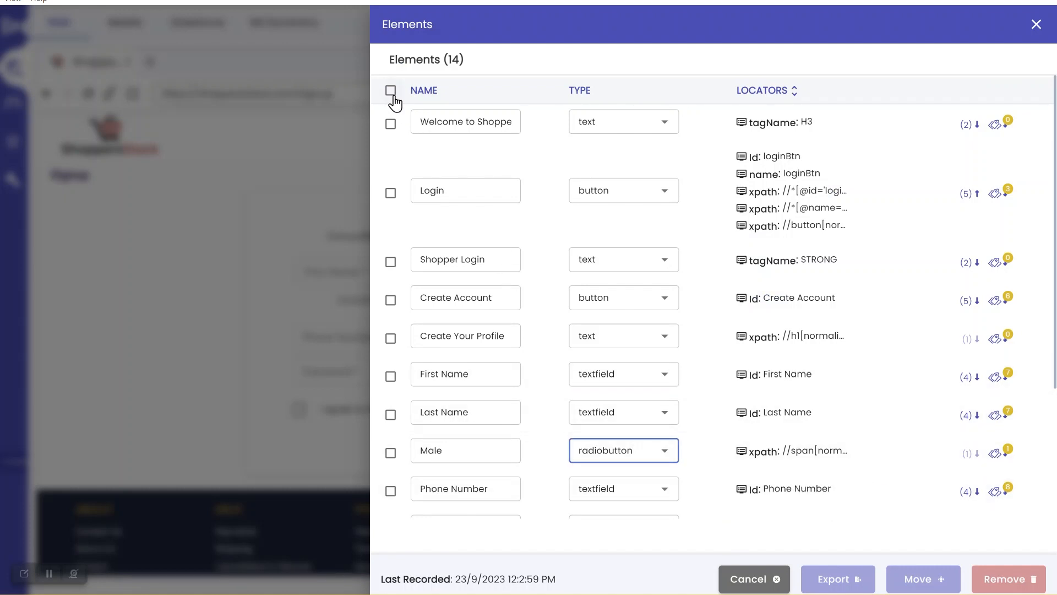
{"action": "left_click", "coordinate": [391, 92]}
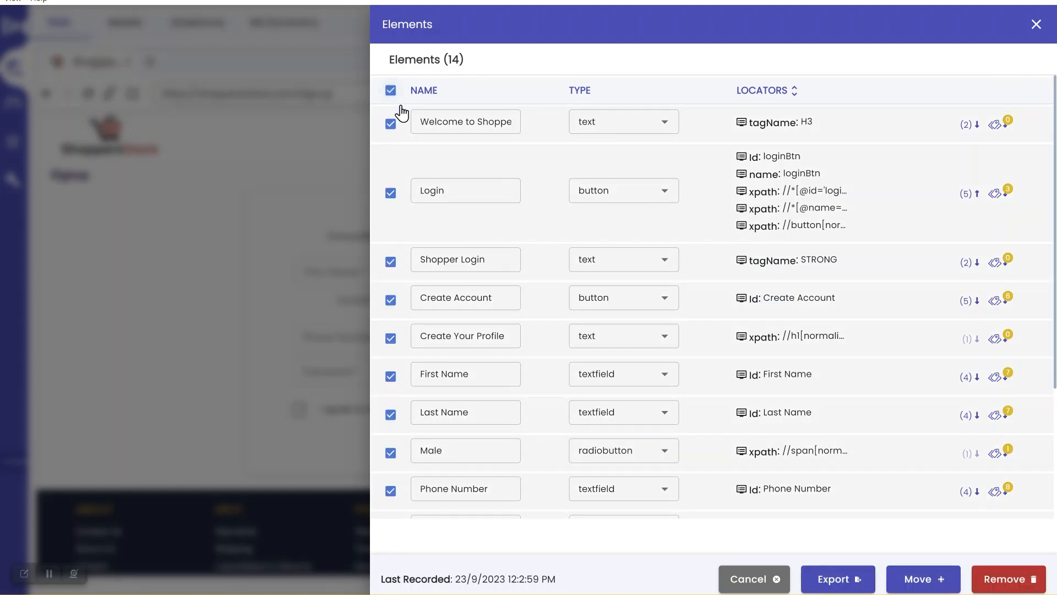
{"action": "scroll", "coordinate": [542, 297], "scroll_direction": "down", "scroll_amount": 5}
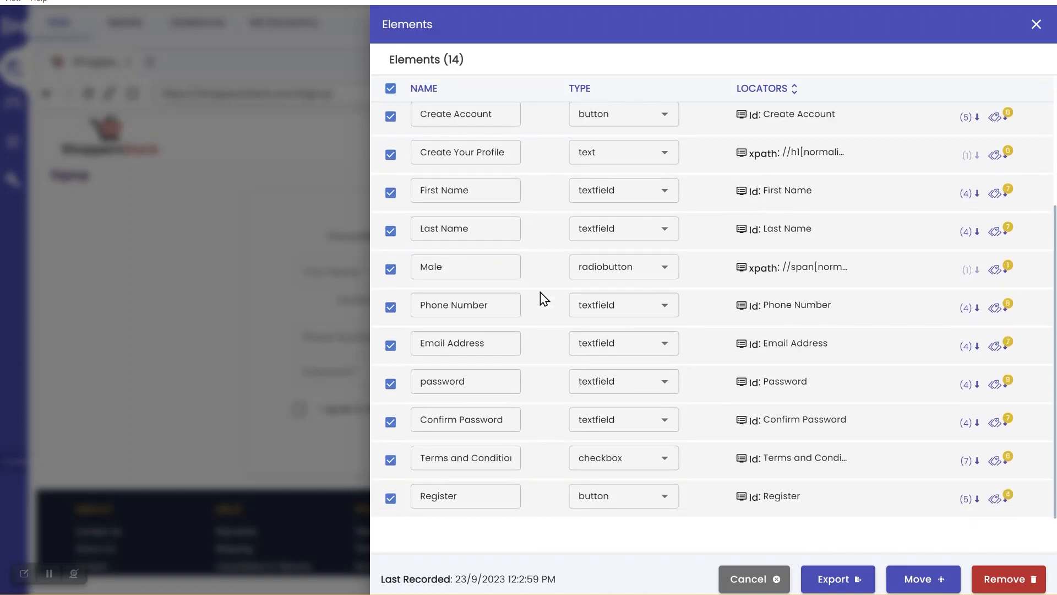
{"action": "left_click", "coordinate": [917, 578]}
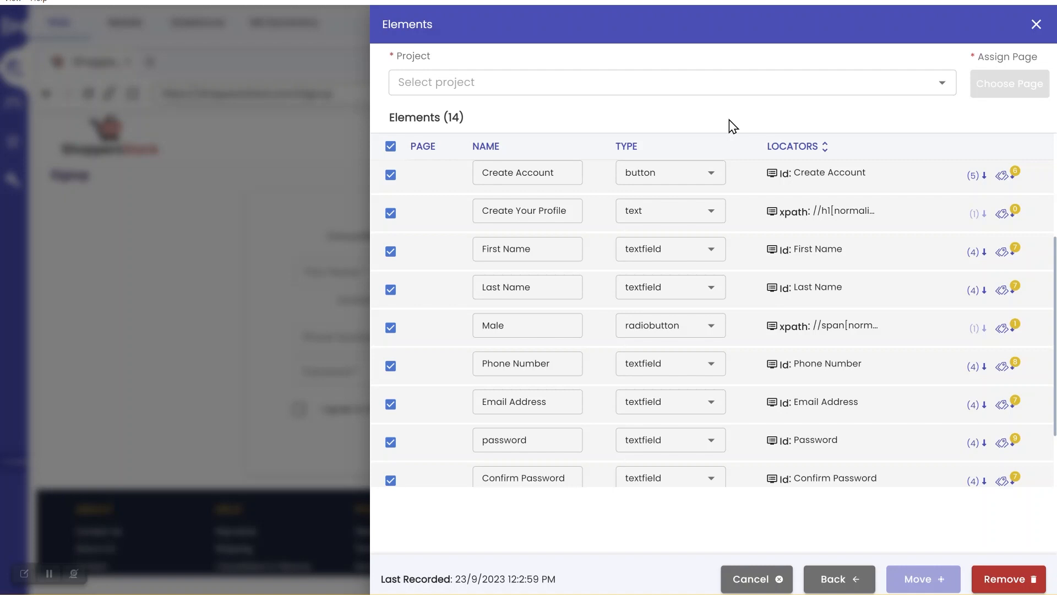
{"action": "left_click", "coordinate": [942, 87]}
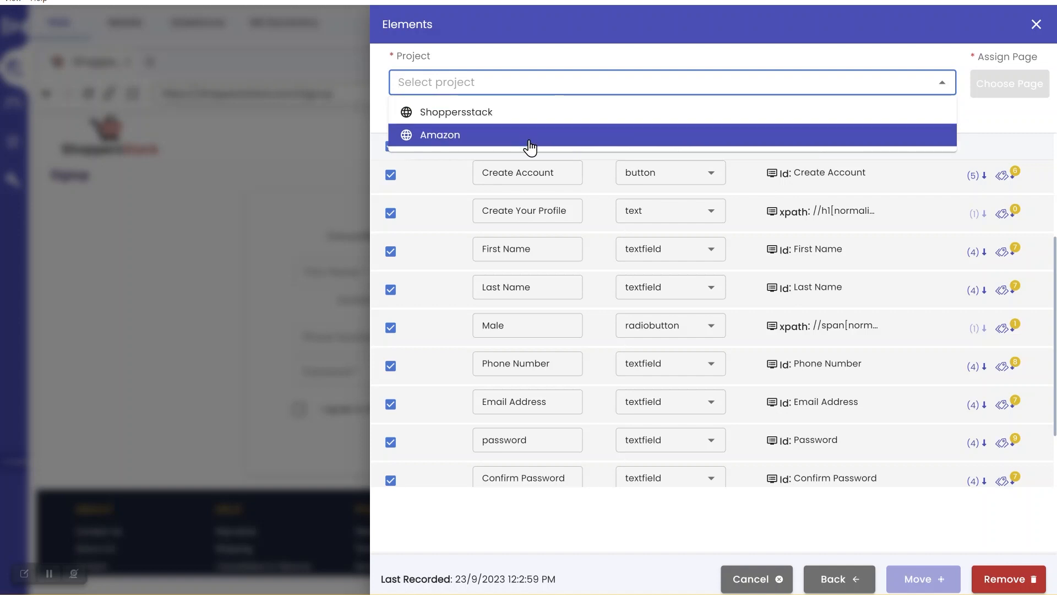
{"action": "left_click", "coordinate": [517, 115]}
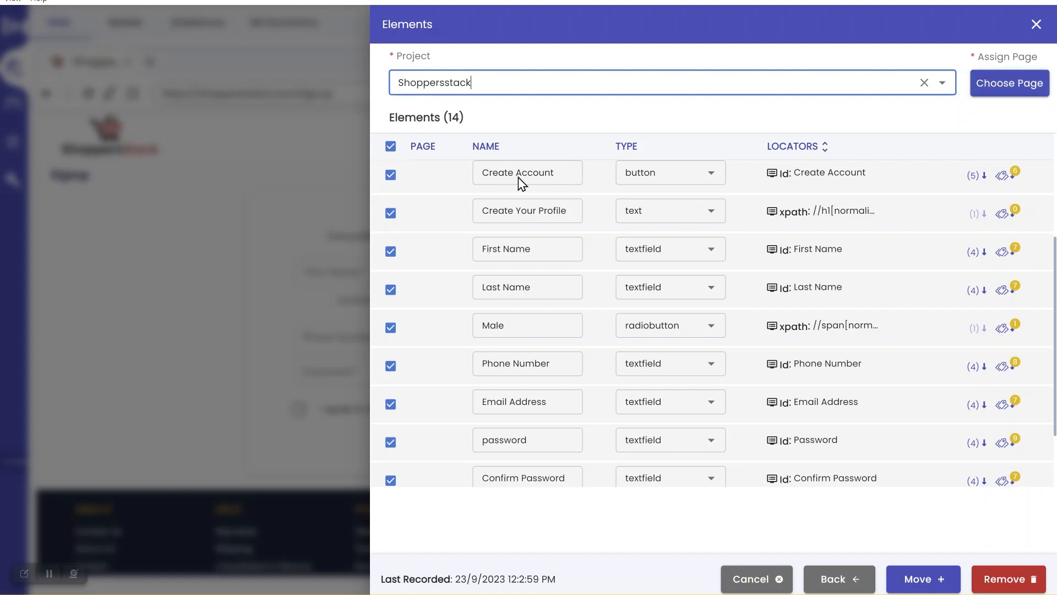
Select only the welcome heading text and Login button elements
{"action": "scroll", "coordinate": [518, 329], "scroll_direction": "down", "scroll_amount": 2}
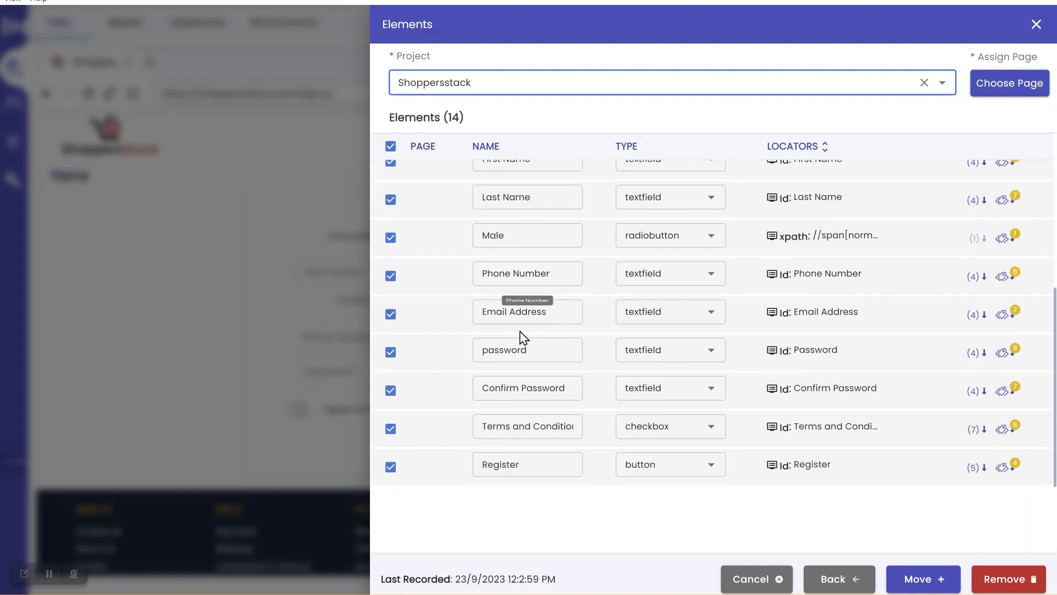
{"action": "scroll", "coordinate": [519, 332], "scroll_direction": "up", "scroll_amount": 5}
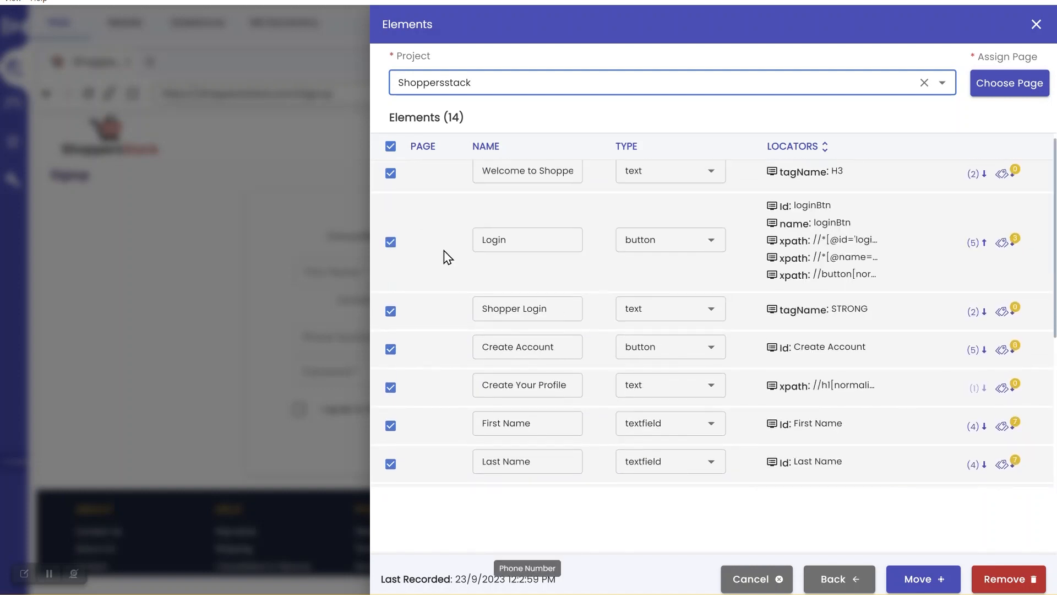
{"action": "scroll", "coordinate": [447, 257], "scroll_direction": "up", "scroll_amount": 1}
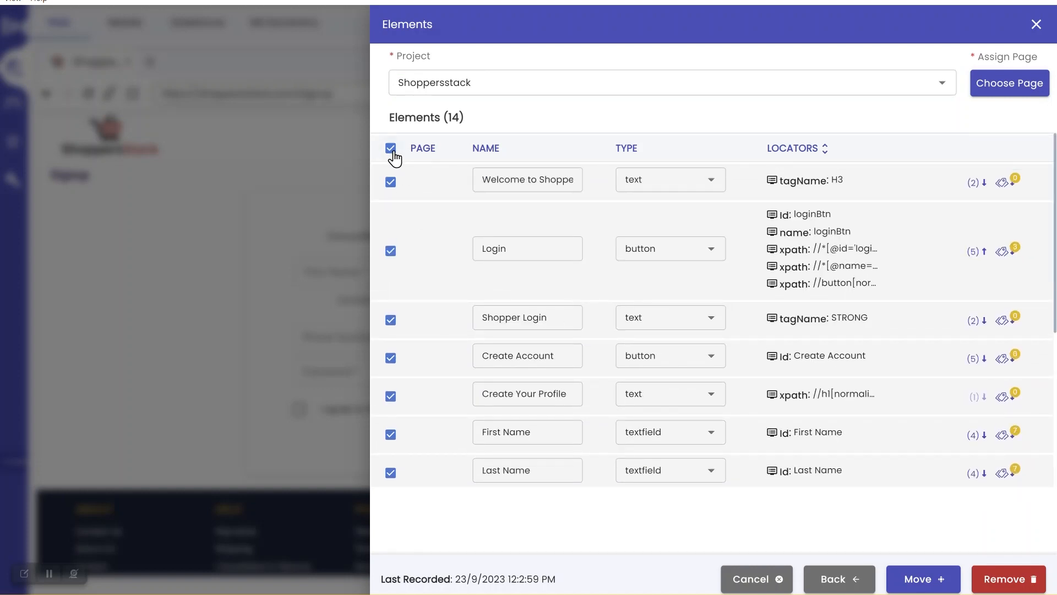
{"action": "left_click", "coordinate": [391, 148]}
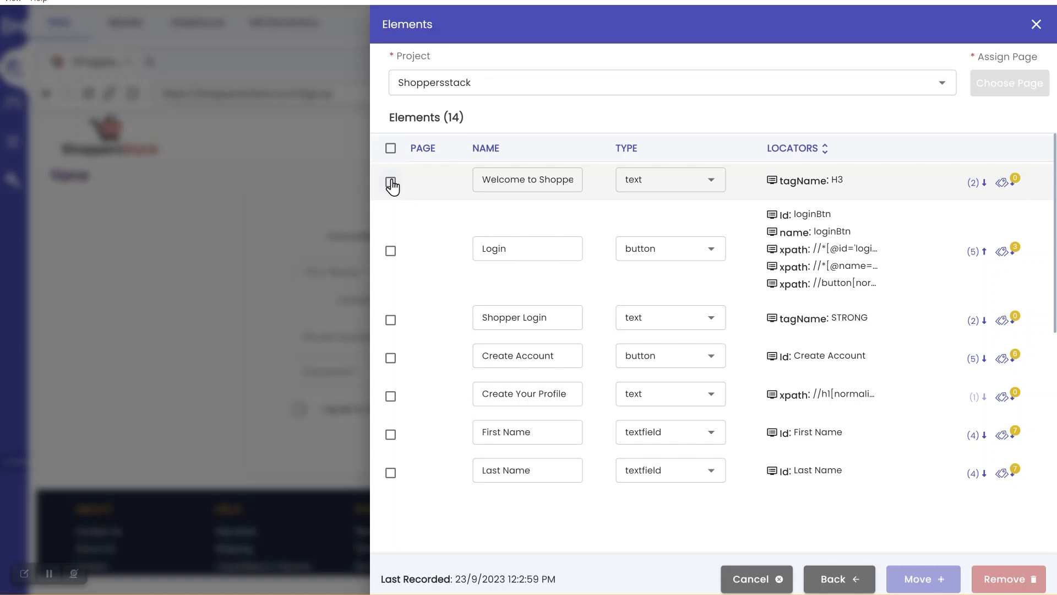
{"action": "left_click", "coordinate": [391, 182]}
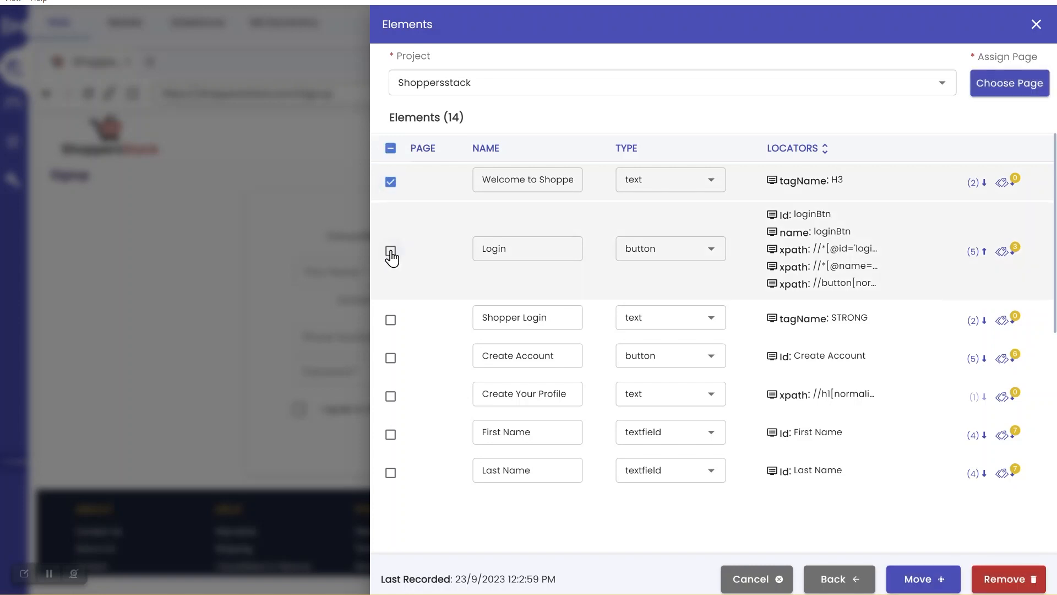
{"action": "left_click", "coordinate": [391, 251]}
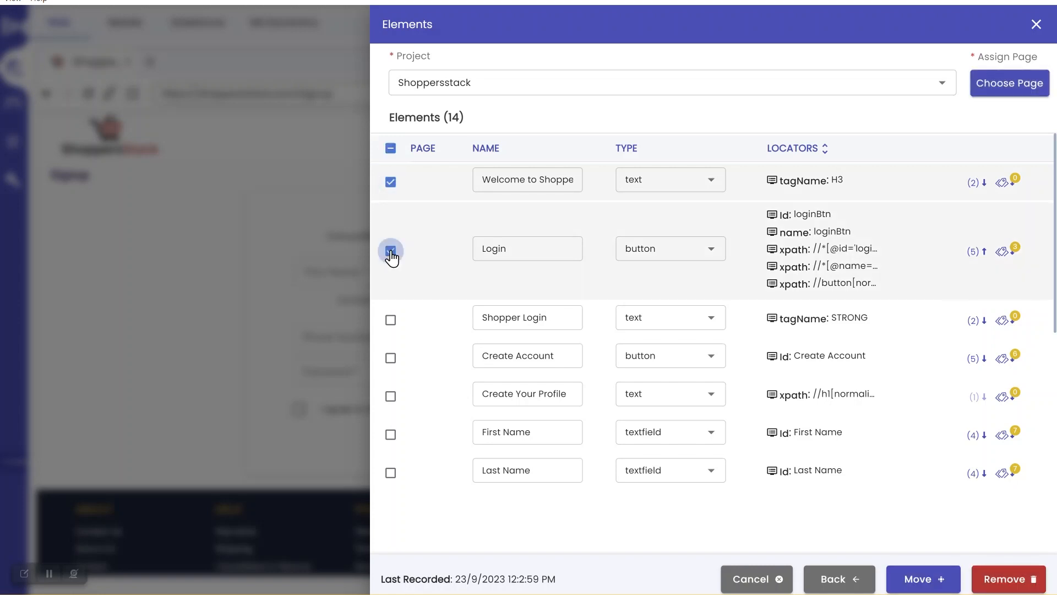
Assign the Welcome page to those two elements and move them into the project
{"action": "left_click", "coordinate": [1009, 92]}
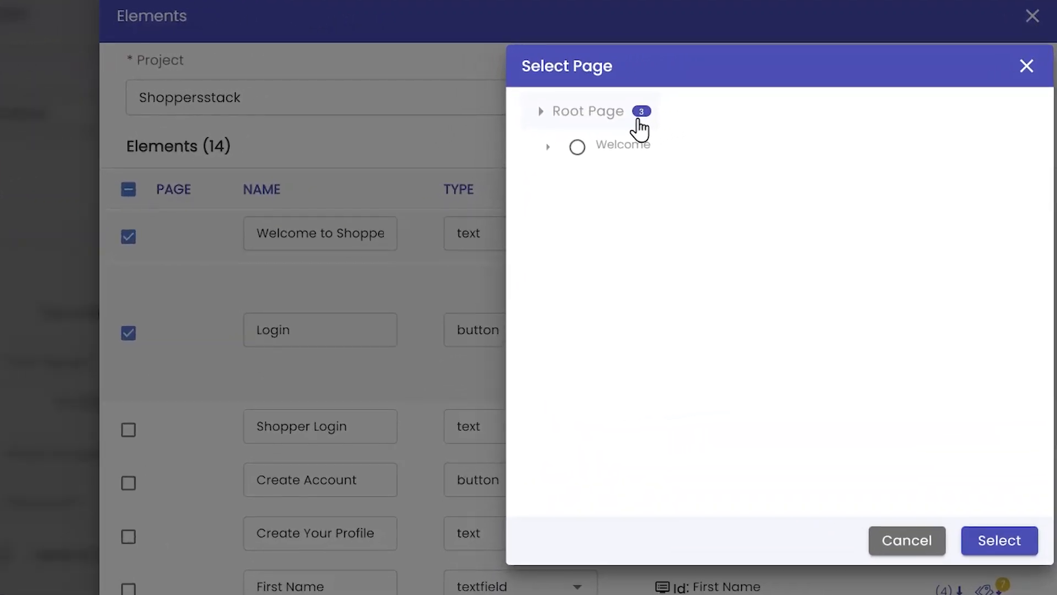
{"action": "left_click", "coordinate": [545, 113]}
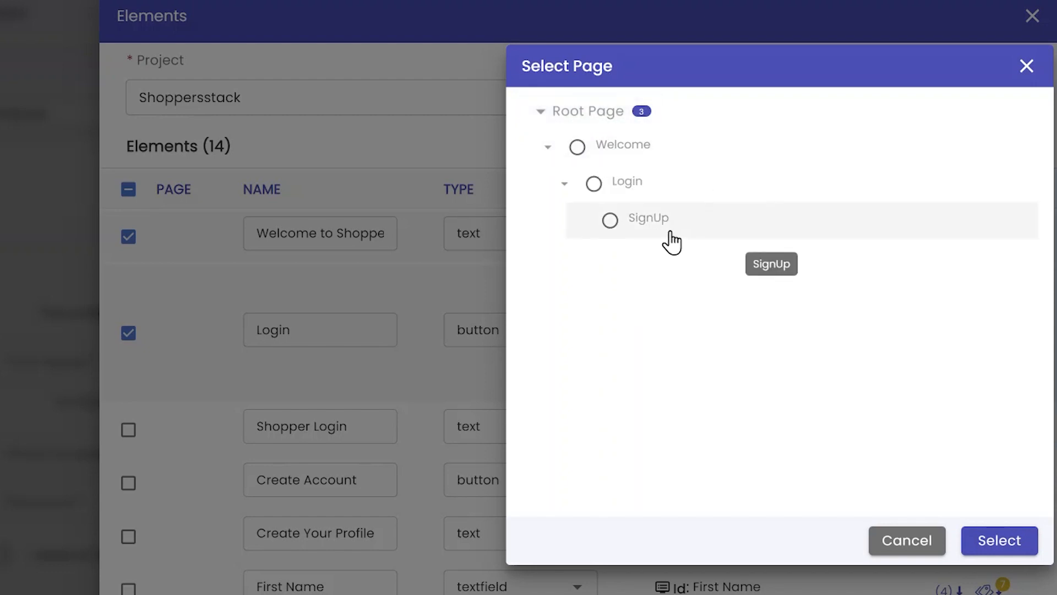
{"action": "left_click", "coordinate": [577, 147]}
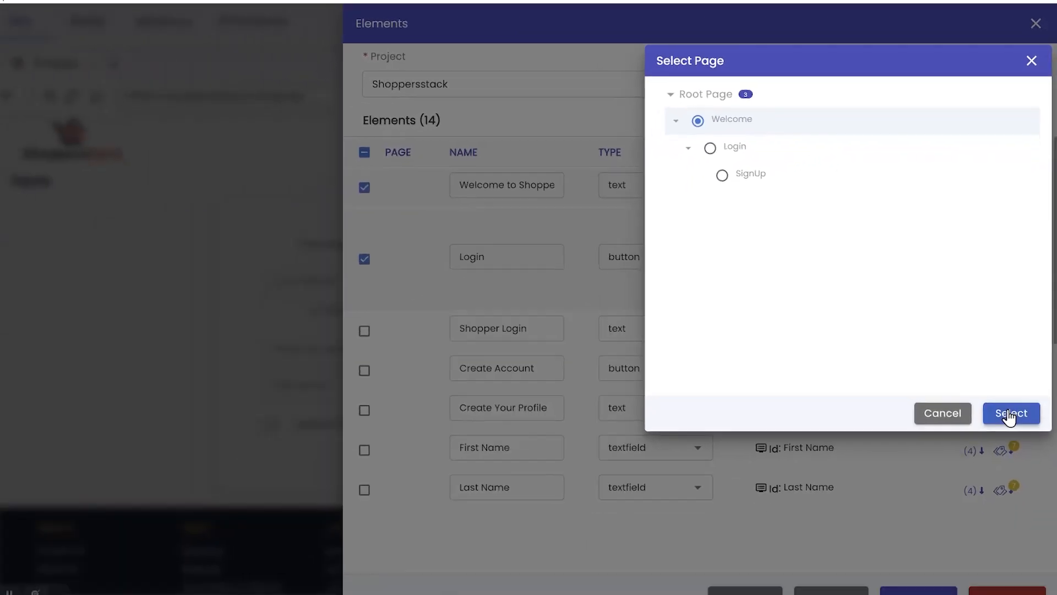
{"action": "left_click", "coordinate": [1011, 414]}
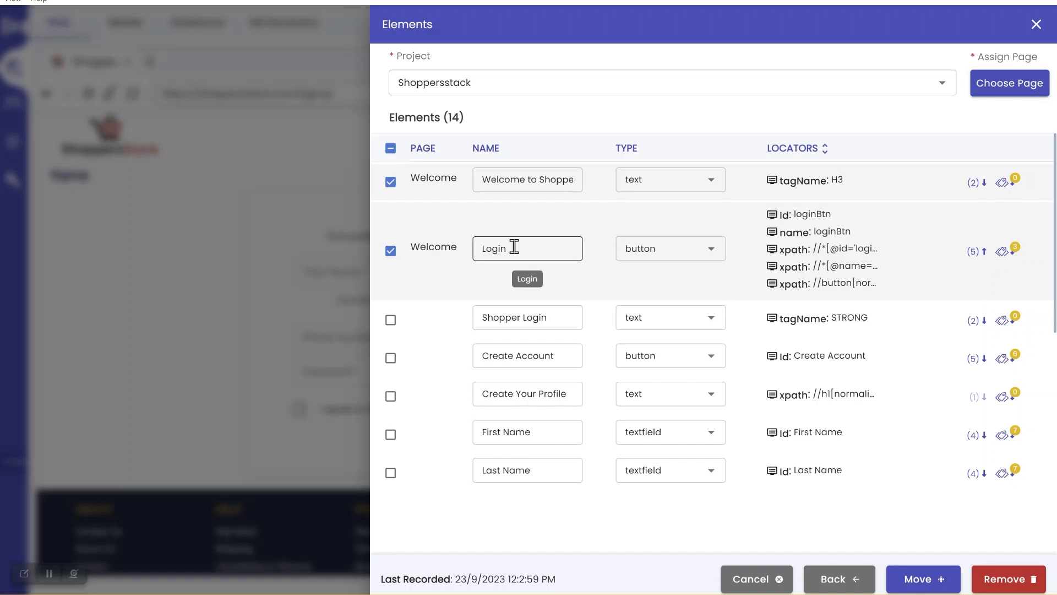
{"action": "left_click", "coordinate": [935, 581]}
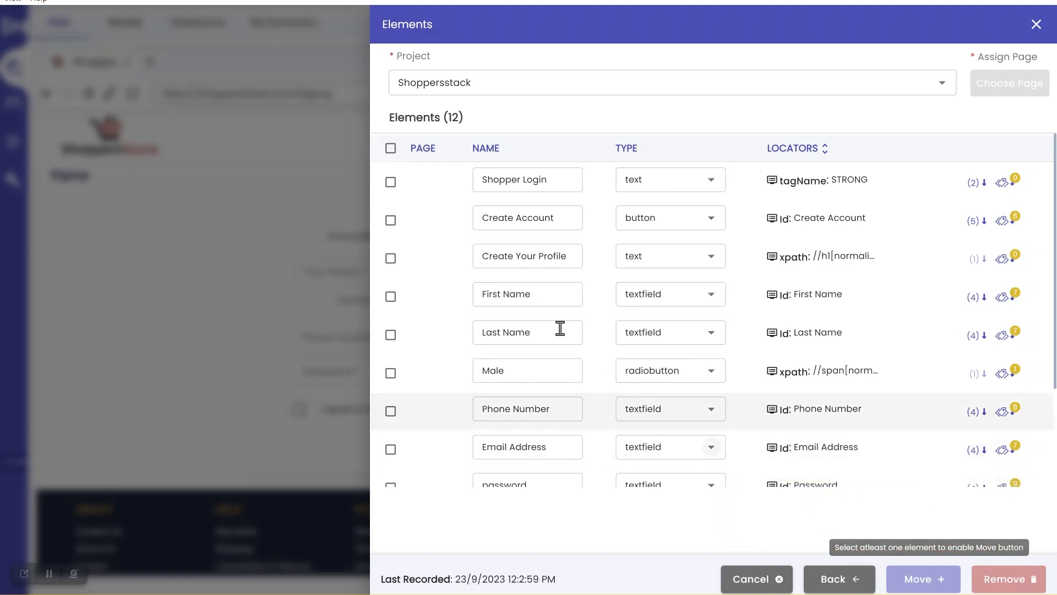
Assign the Shopper Login and Create Account elements to the Login page and move them
{"action": "left_click", "coordinate": [392, 184]}
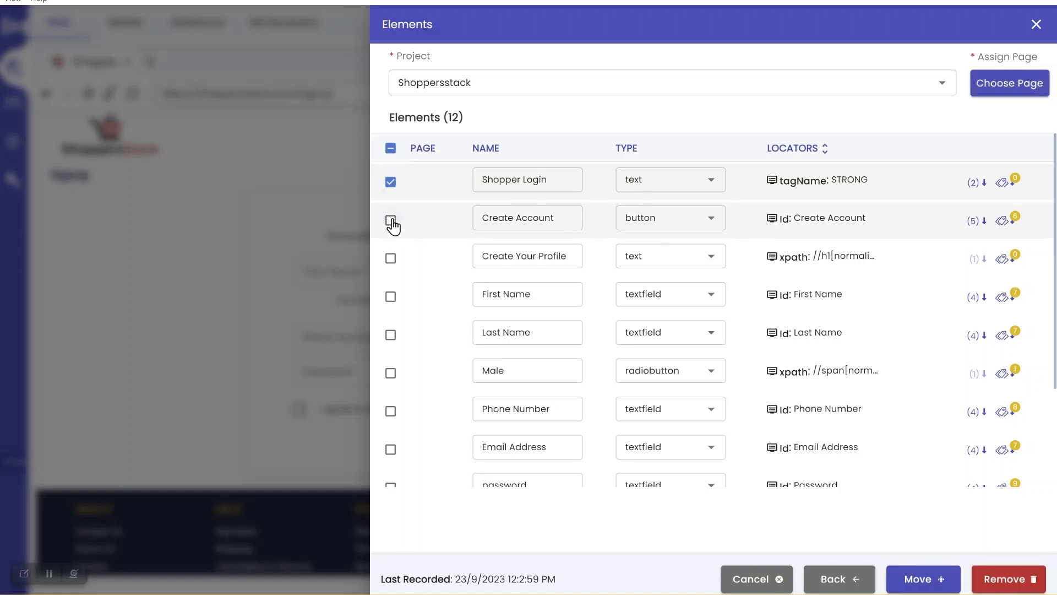
{"action": "left_click", "coordinate": [392, 220]}
{"action": "left_click", "coordinate": [994, 95]}
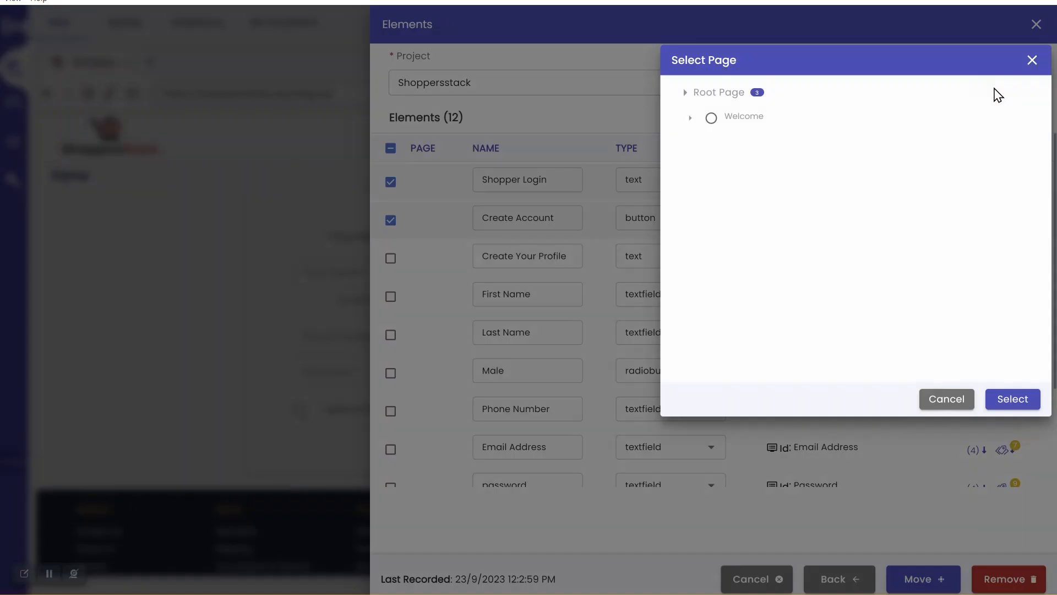
{"action": "left_click", "coordinate": [686, 94]}
{"action": "left_click", "coordinate": [725, 147]}
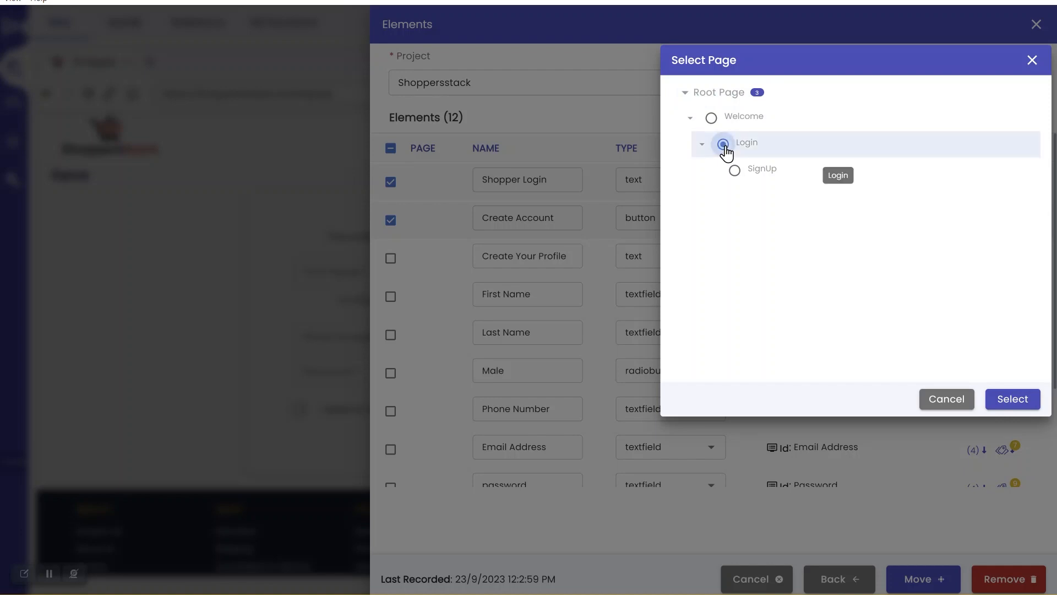
{"action": "left_click", "coordinate": [1009, 401]}
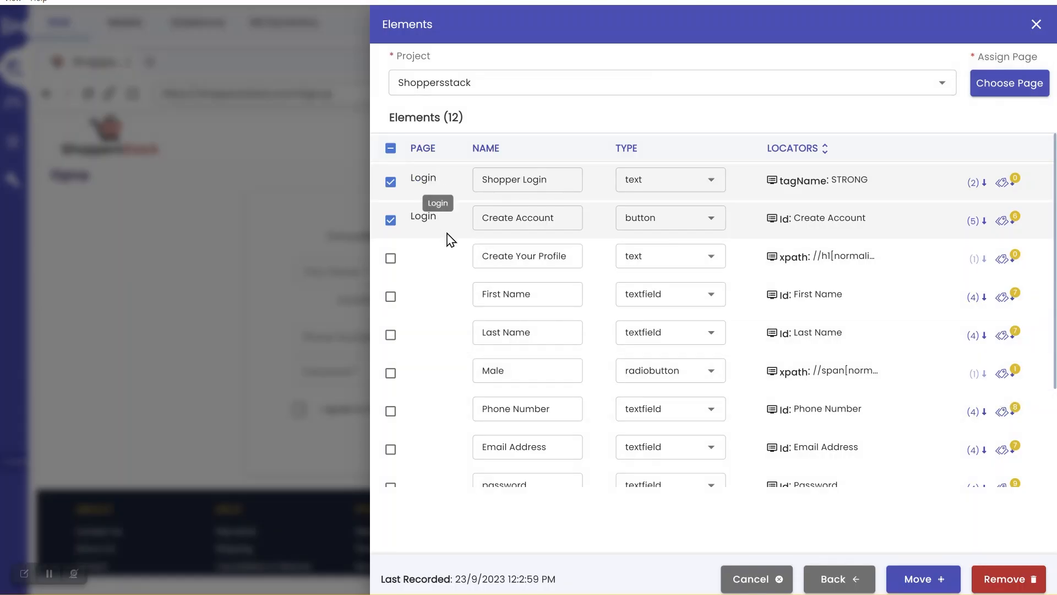
{"action": "left_click", "coordinate": [912, 581]}
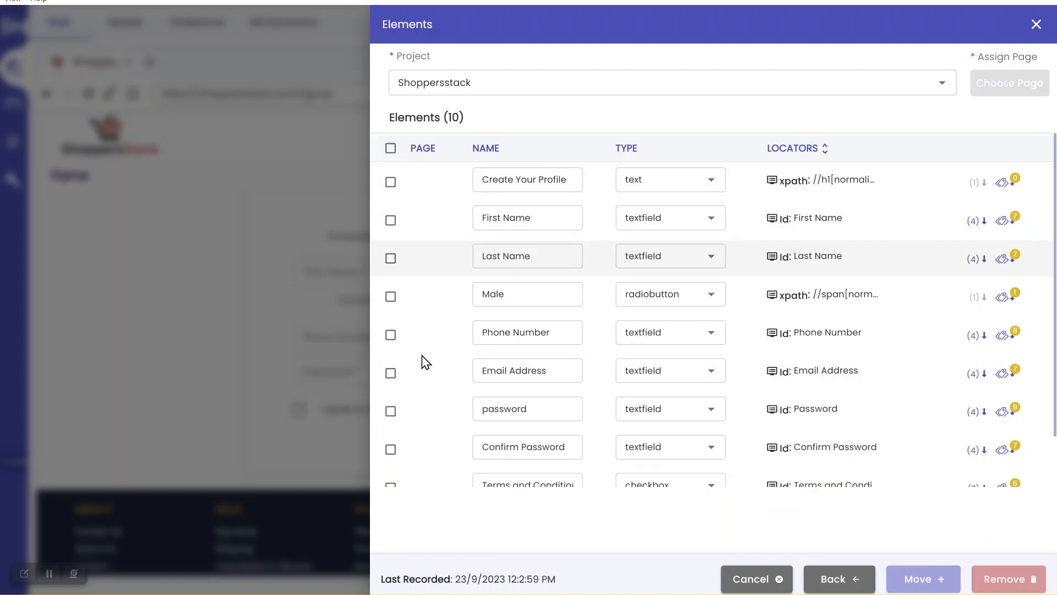
Assign all ten remaining elements to the SignUp page and move them into the project
{"action": "scroll", "coordinate": [421, 361], "scroll_direction": "down", "scroll_amount": 1}
{"action": "scroll", "coordinate": [425, 362], "scroll_direction": "up", "scroll_amount": 1}
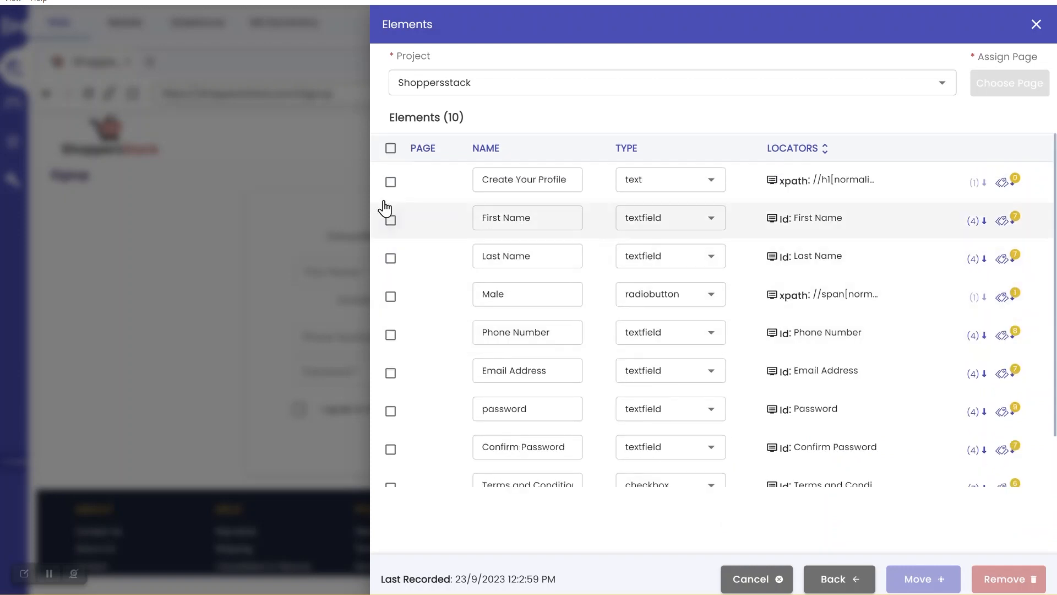
{"action": "left_click", "coordinate": [390, 150]}
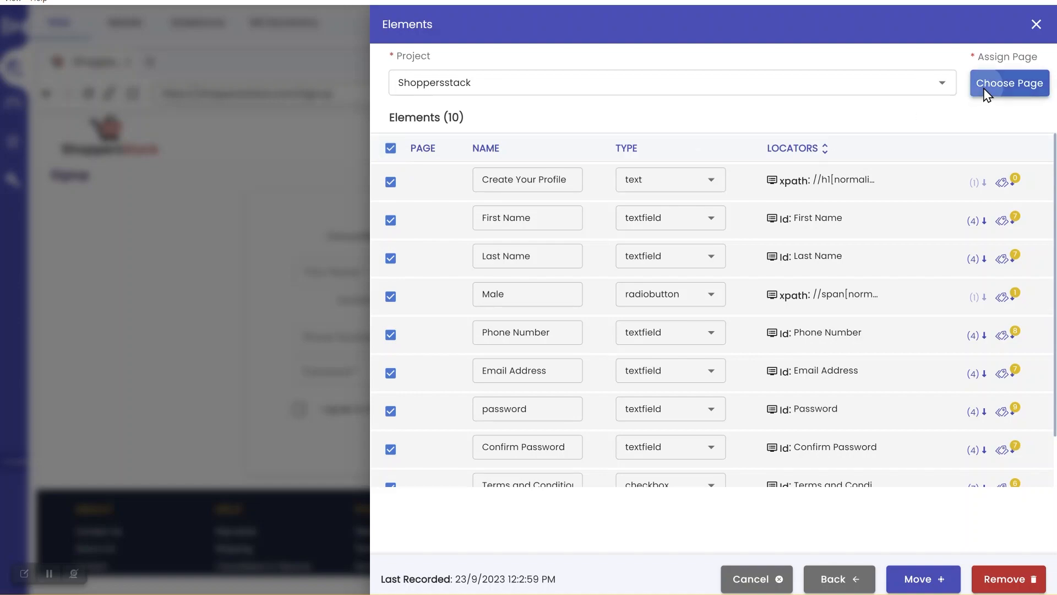
{"action": "left_click", "coordinate": [983, 91]}
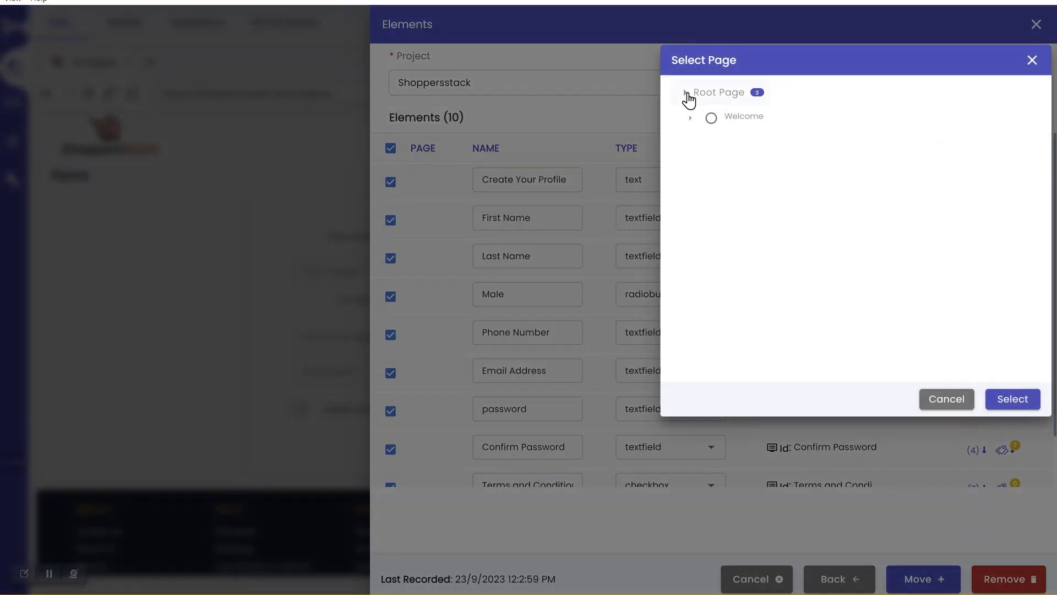
{"action": "left_click", "coordinate": [686, 92]}
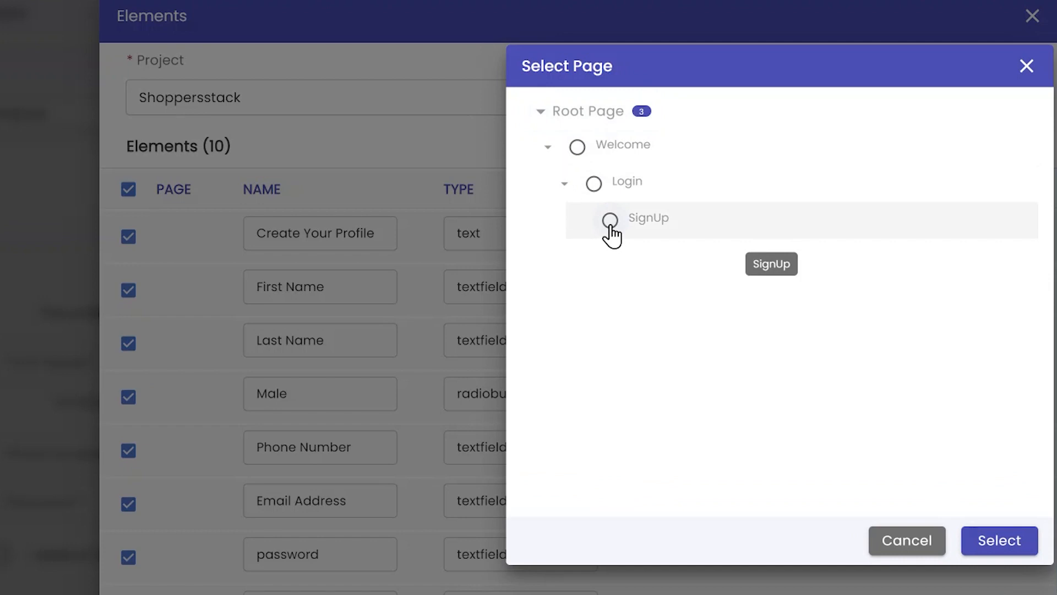
{"action": "left_click", "coordinate": [610, 221]}
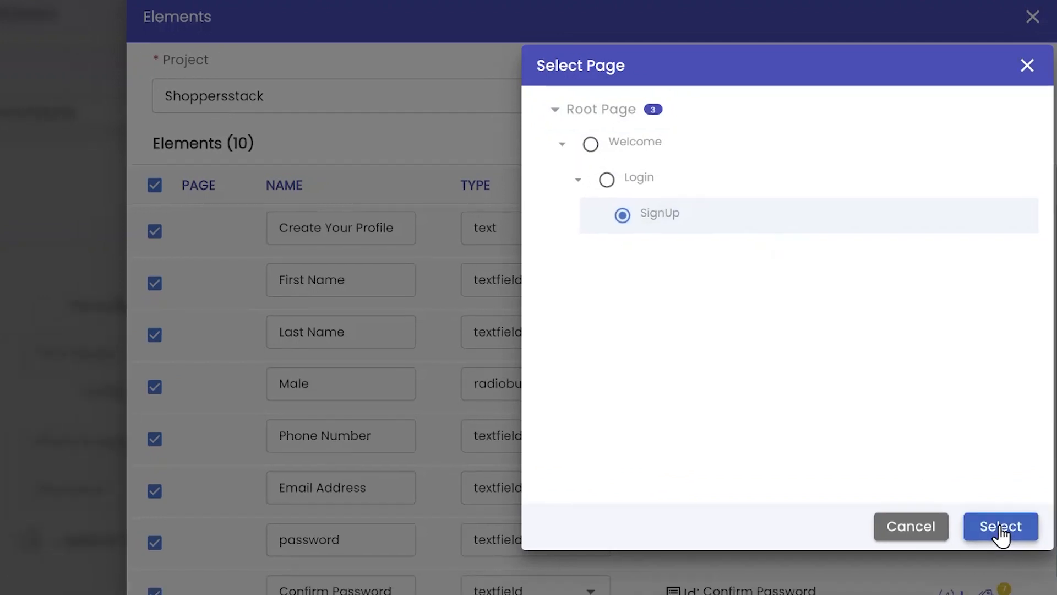
{"action": "left_click", "coordinate": [1000, 528]}
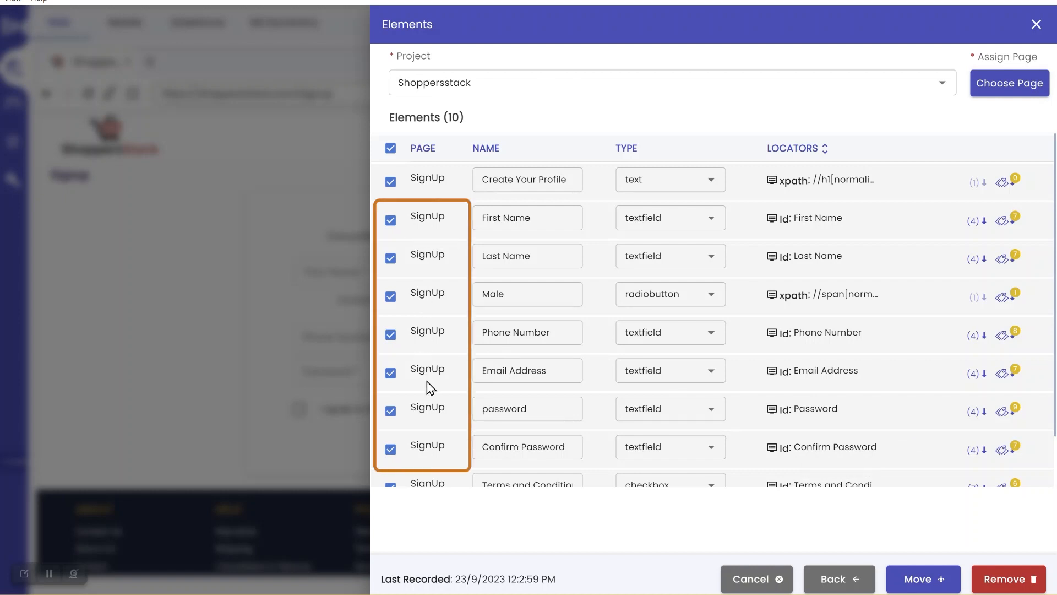
{"action": "scroll", "coordinate": [427, 385], "scroll_direction": "down", "scroll_amount": 2}
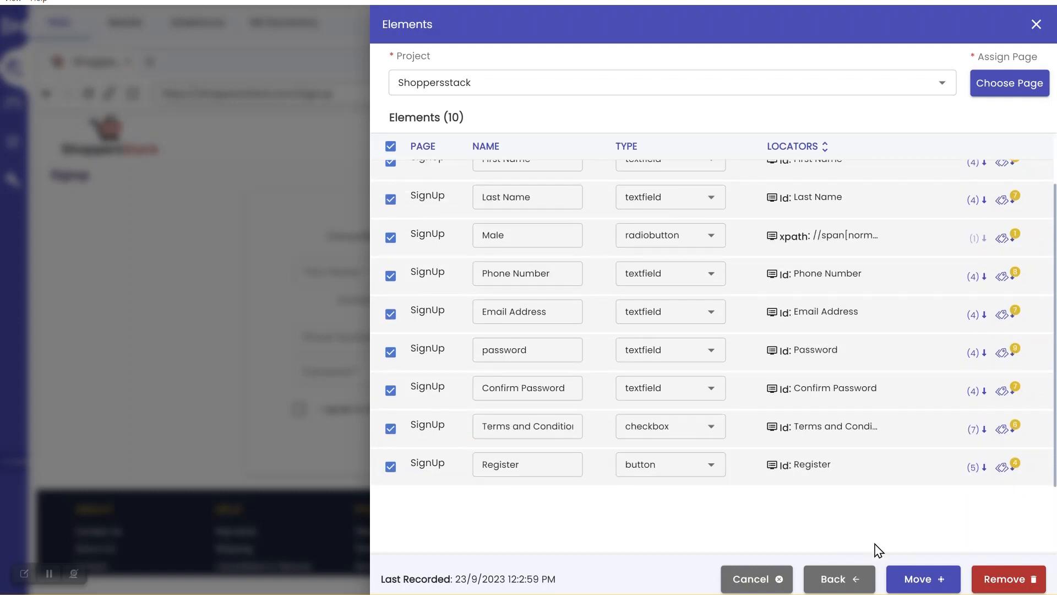
{"action": "left_click", "coordinate": [917, 580]}
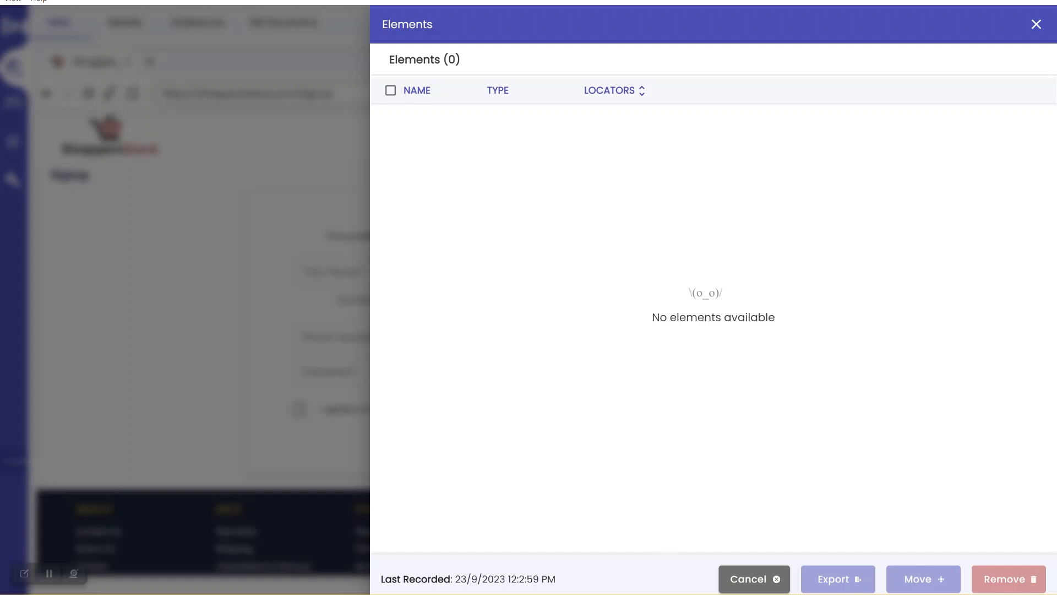
{"action": "left_click", "coordinate": [728, 593]}
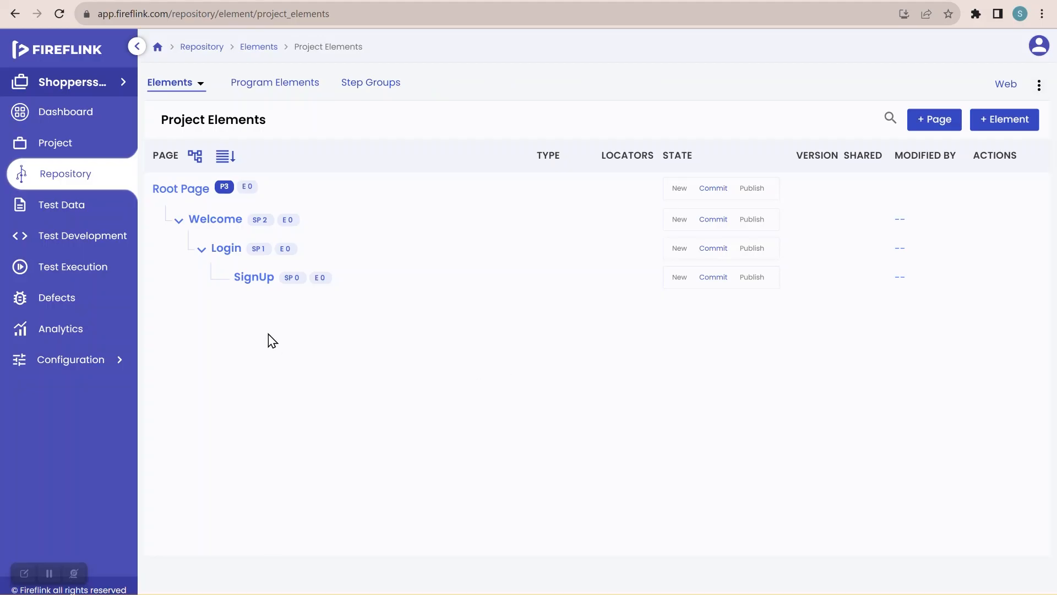
Reload Project Elements so it shows 14 elements across Welcome and Login
{"action": "left_click", "coordinate": [58, 9]}
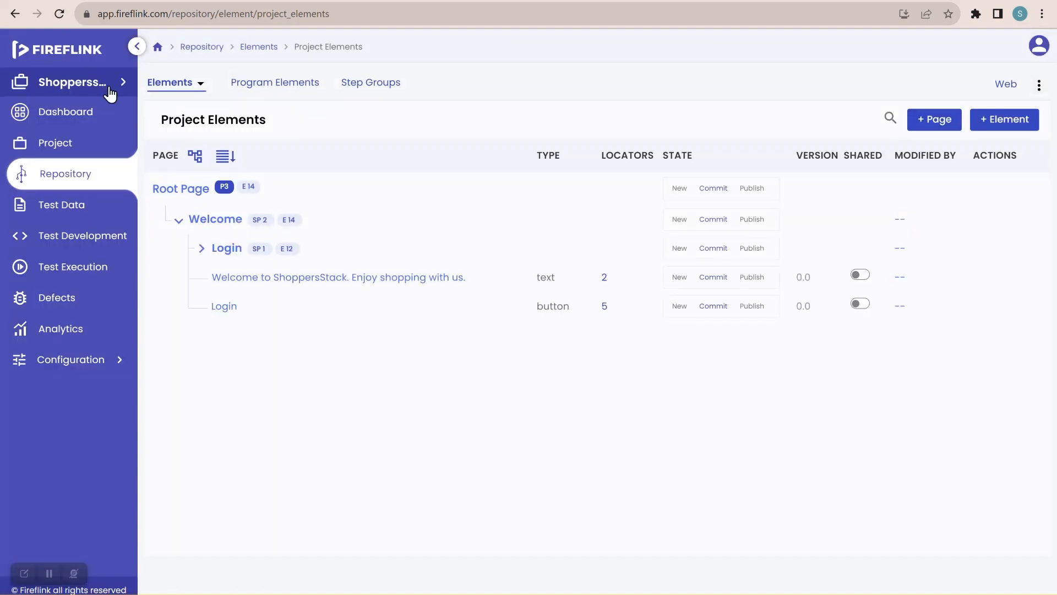
Expand all pages and review the tree, including SignUp's 10 elements through the Register button
{"action": "left_click", "coordinate": [195, 158]}
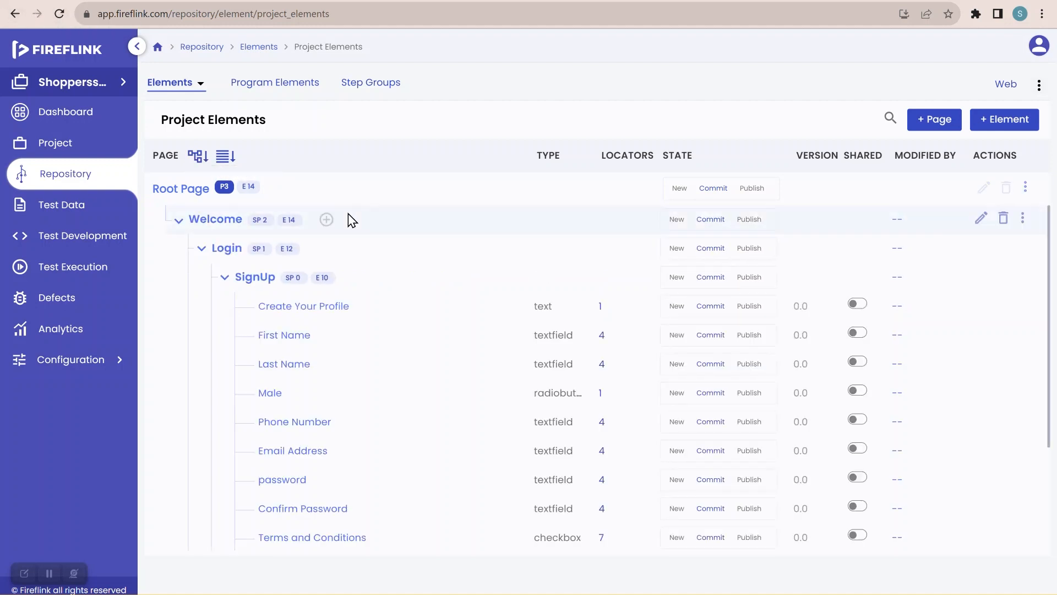
{"action": "scroll", "coordinate": [353, 221], "scroll_direction": "down", "scroll_amount": 3}
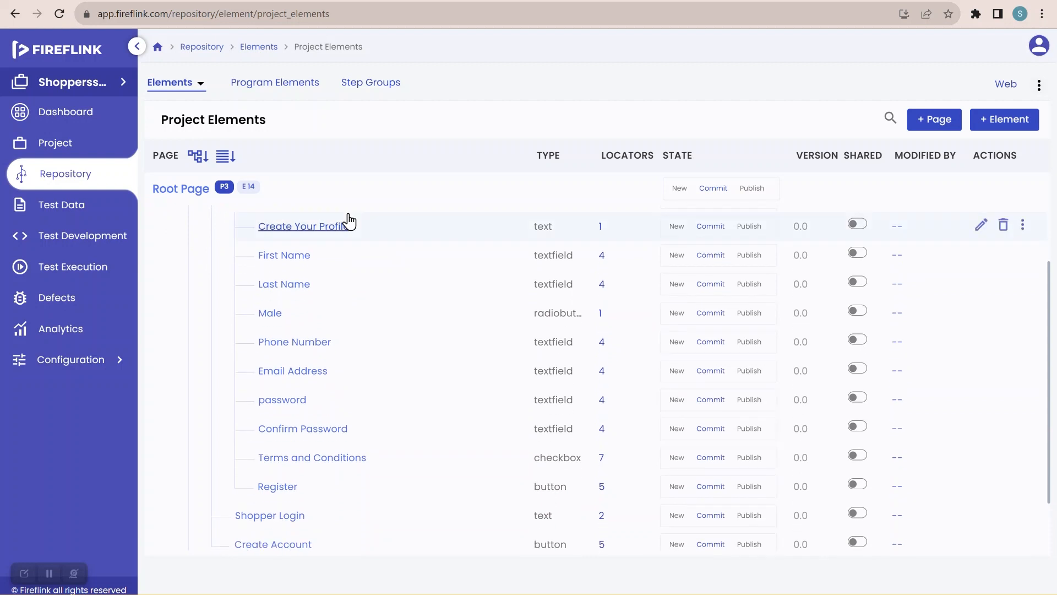
{"action": "scroll", "coordinate": [349, 220], "scroll_direction": "up", "scroll_amount": 3}
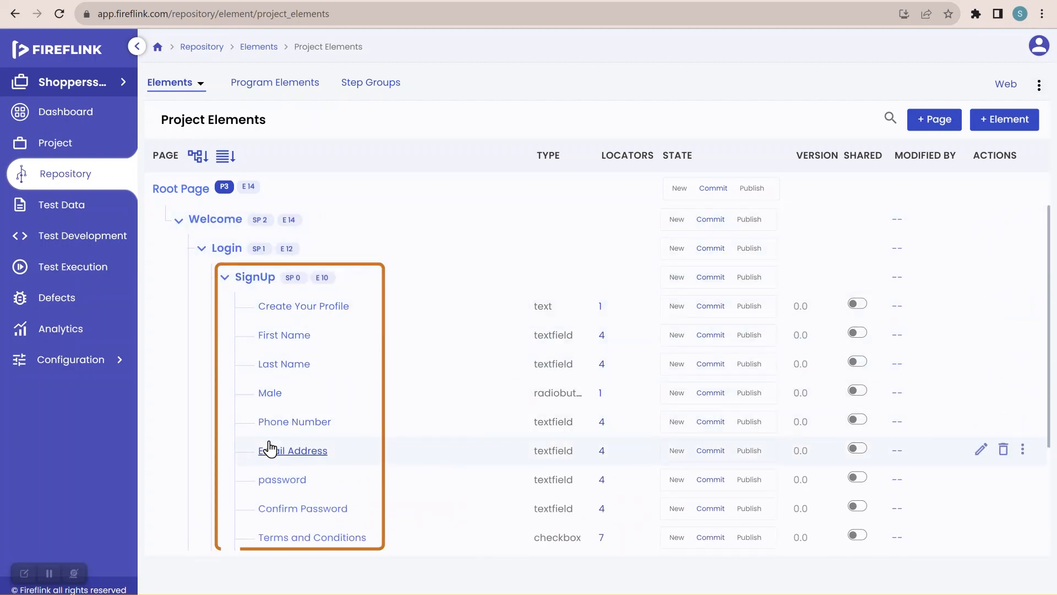
{"action": "scroll", "coordinate": [268, 449], "scroll_direction": "down", "scroll_amount": 2}
{"action": "scroll", "coordinate": [274, 465], "scroll_direction": "up", "scroll_amount": 1}
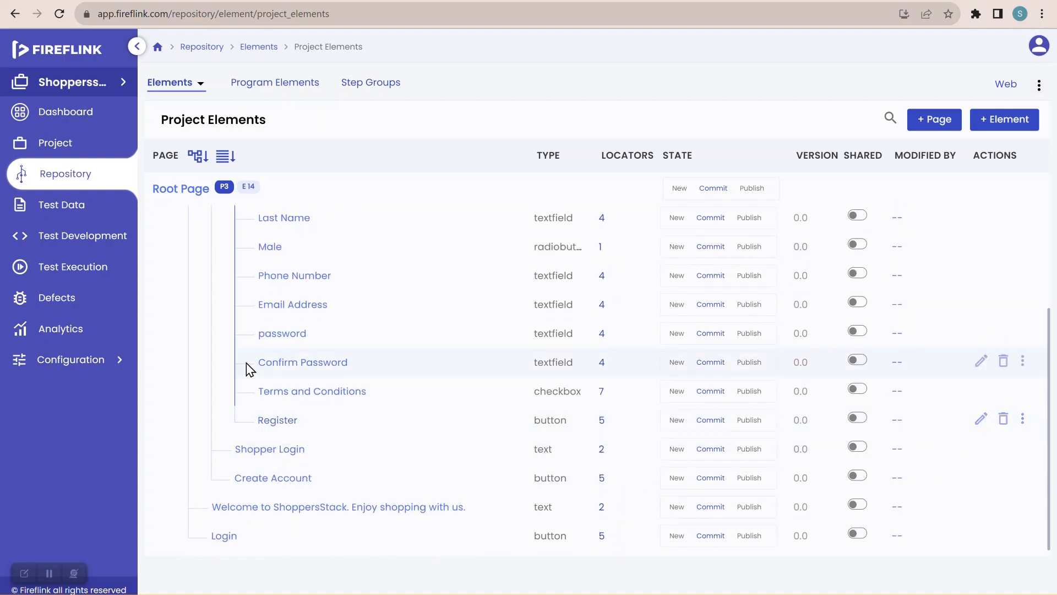
{"action": "scroll", "coordinate": [248, 374], "scroll_direction": "up", "scroll_amount": 2}
{"action": "scroll", "coordinate": [217, 378], "scroll_direction": "down", "scroll_amount": 2}
{"action": "scroll", "coordinate": [248, 474], "scroll_direction": "up", "scroll_amount": 2}
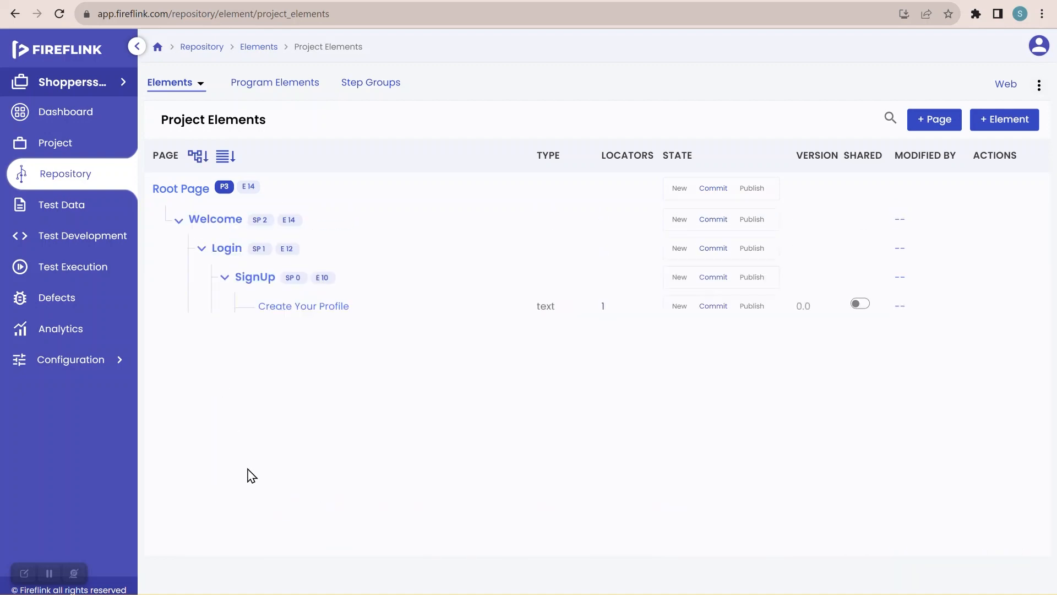
{"action": "scroll", "coordinate": [316, 531], "scroll_direction": "down", "scroll_amount": 1}
{"action": "scroll", "coordinate": [330, 498], "scroll_direction": "down", "scroll_amount": 2}
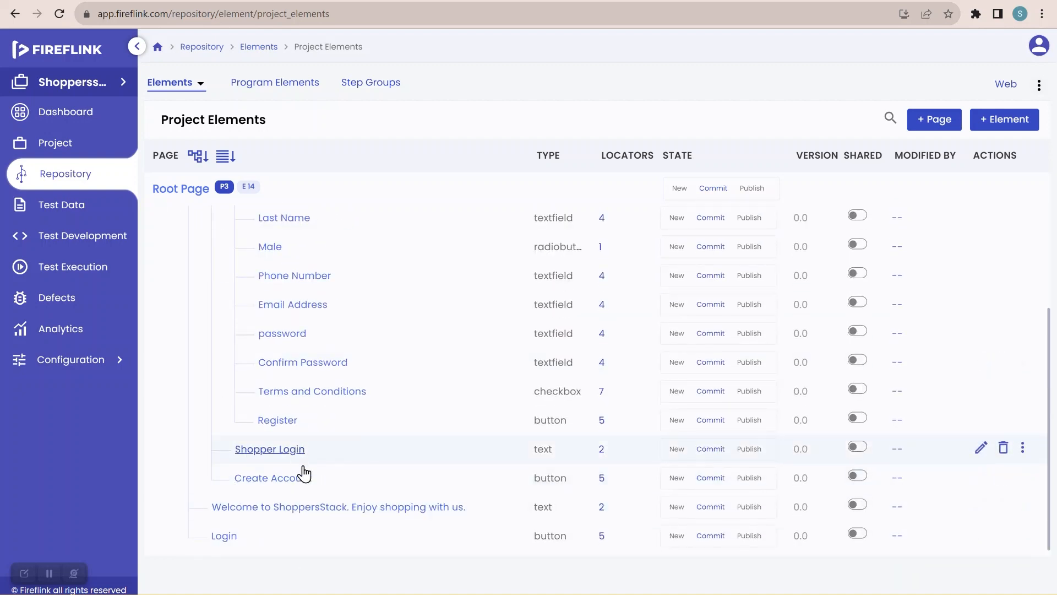
{"action": "scroll", "coordinate": [165, 363], "scroll_direction": "up", "scroll_amount": 3}
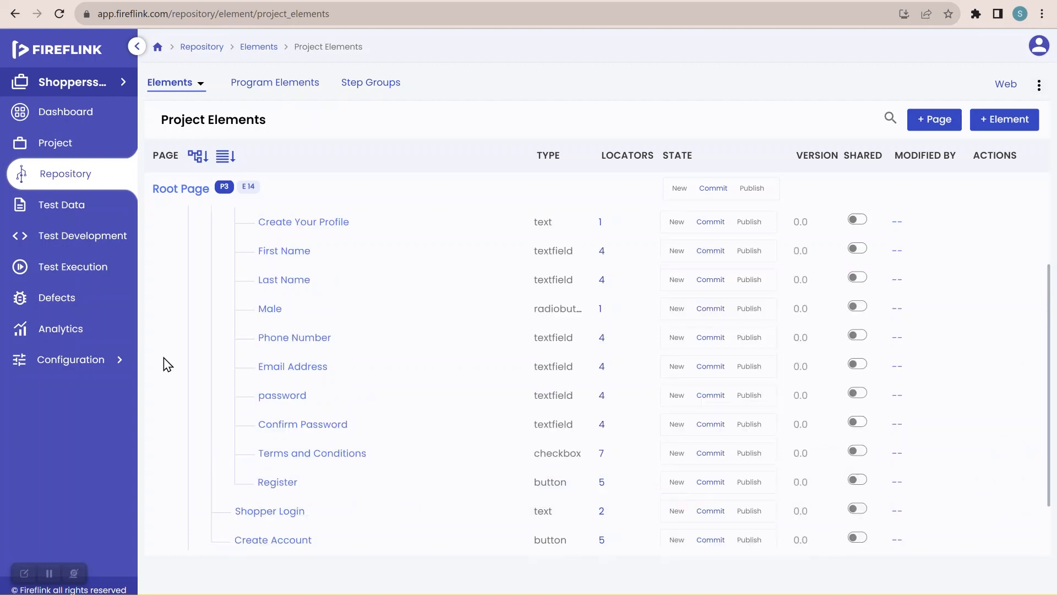
{"action": "scroll", "coordinate": [167, 365], "scroll_direction": "down", "scroll_amount": 2}
{"action": "scroll", "coordinate": [168, 364], "scroll_direction": "down", "scroll_amount": 1}
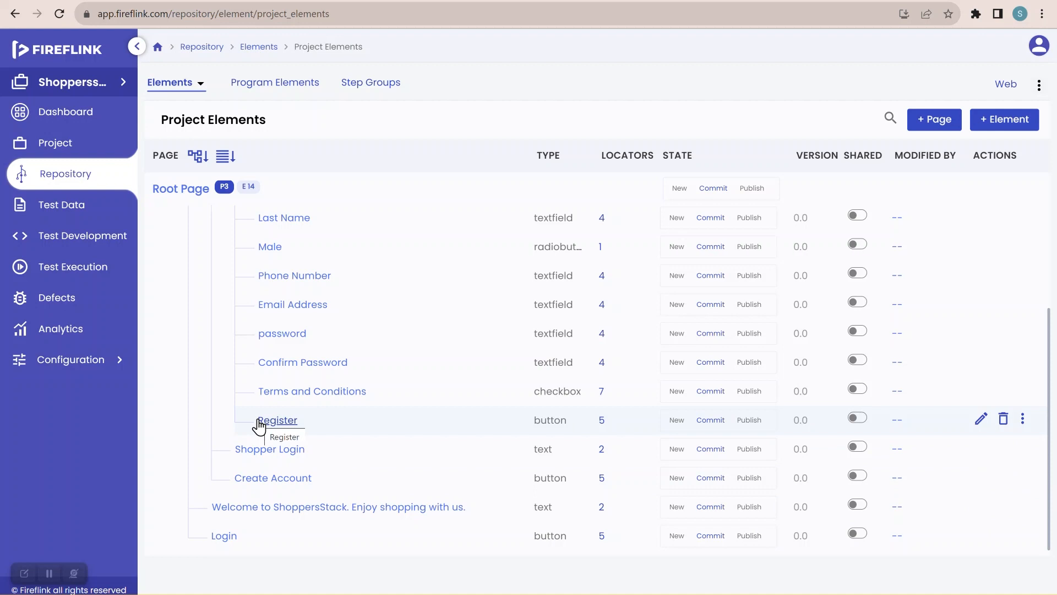
{"action": "scroll", "coordinate": [259, 426], "scroll_direction": "up", "scroll_amount": 3}
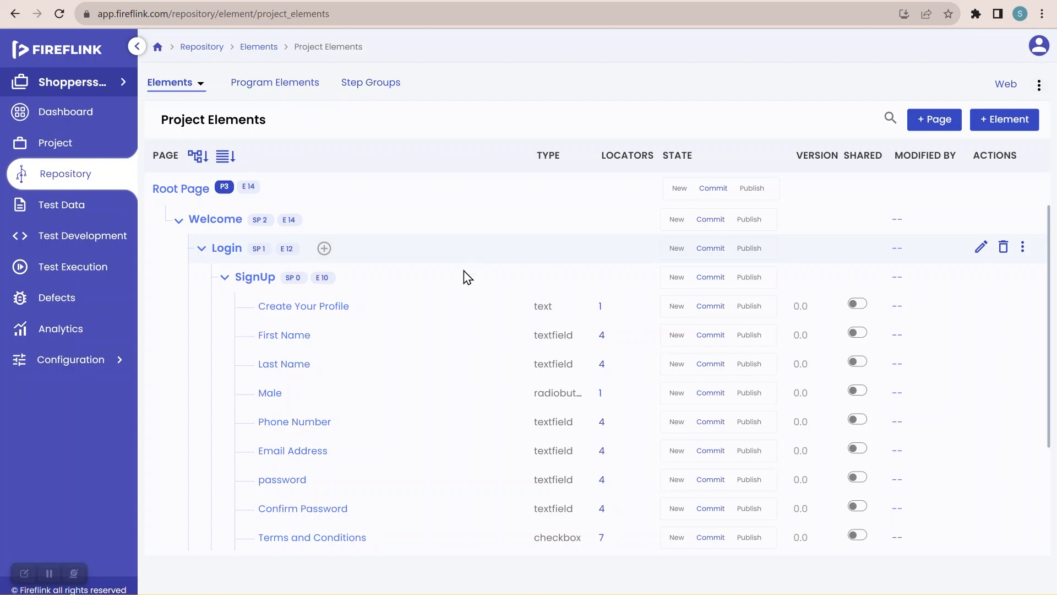
{"action": "scroll", "coordinate": [382, 396], "scroll_direction": "down", "scroll_amount": 3}
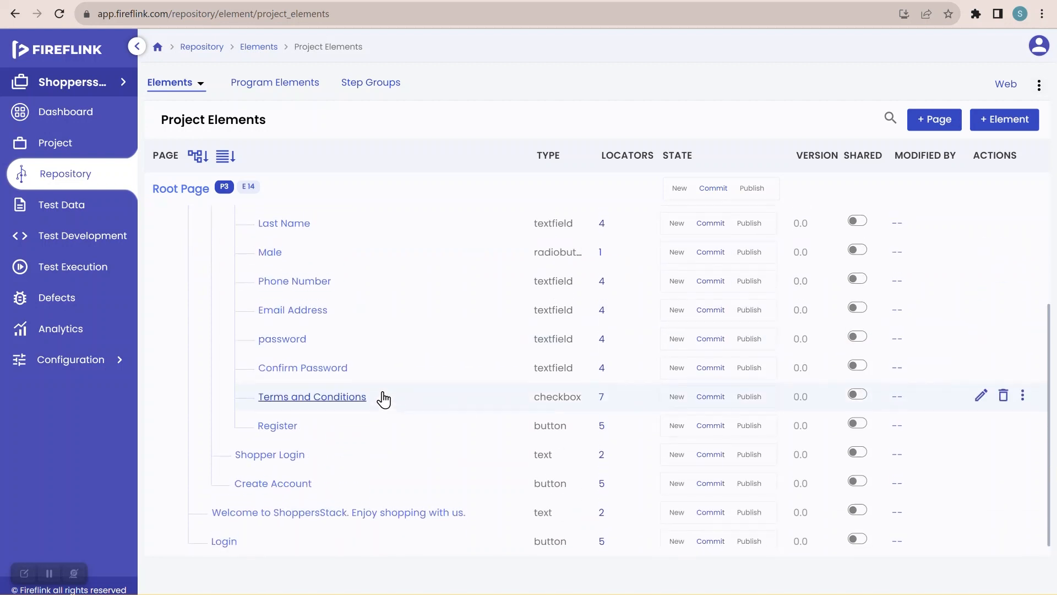
{"action": "scroll", "coordinate": [383, 399], "scroll_direction": "up", "scroll_amount": 3}
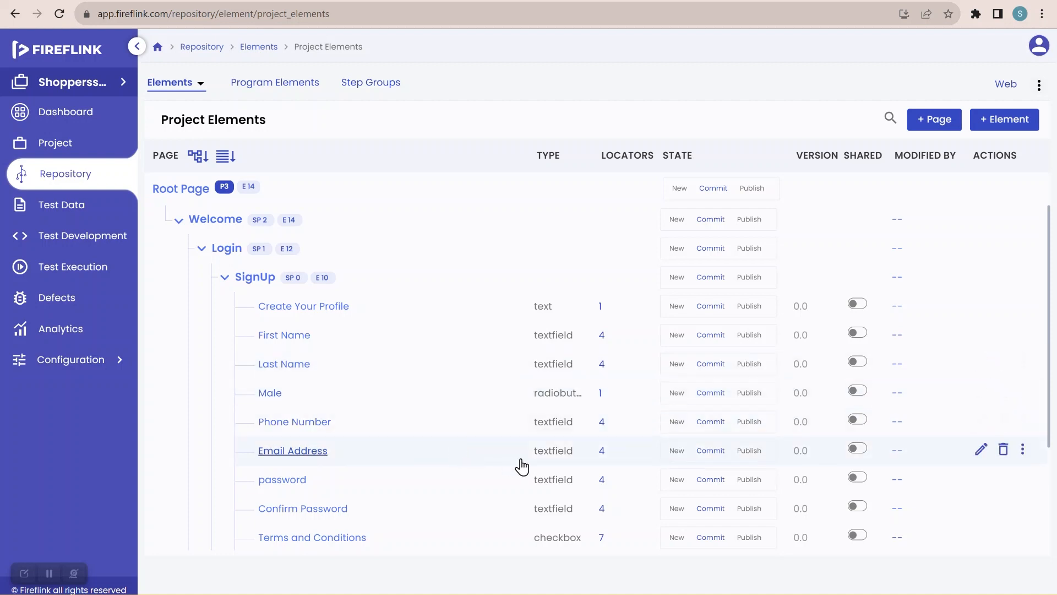
{"action": "scroll", "coordinate": [521, 466], "scroll_direction": "down", "scroll_amount": 2}
{"action": "scroll", "coordinate": [521, 467], "scroll_direction": "down", "scroll_amount": 1}
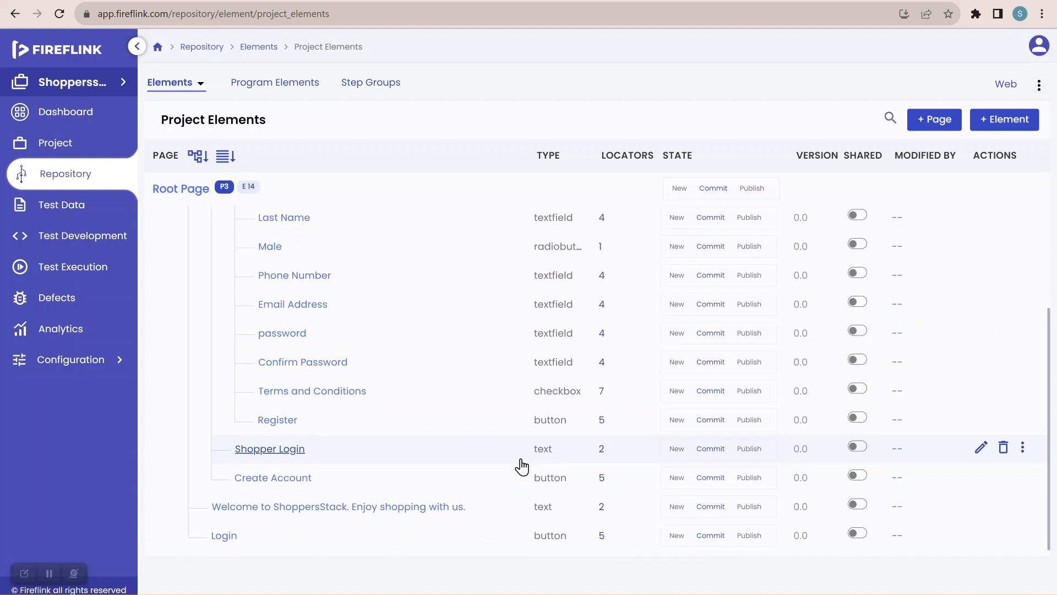
{"action": "scroll", "coordinate": [521, 467], "scroll_direction": "up", "scroll_amount": 3}
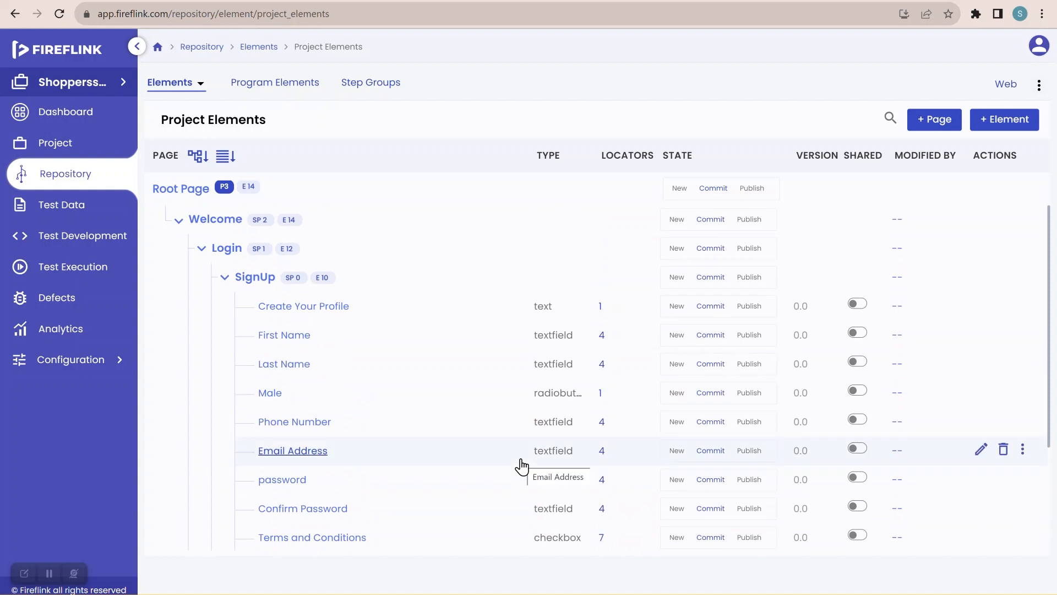